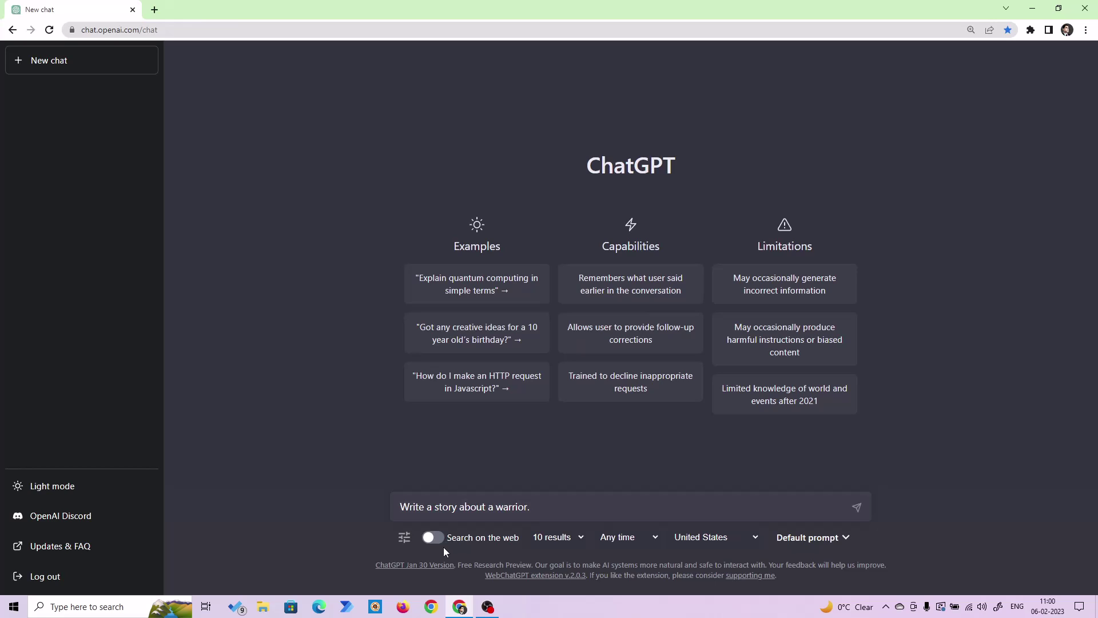
# Send the Arin warrior story request and copy the six-paragraph reply to the clipboard.
pyautogui.click(856, 507)
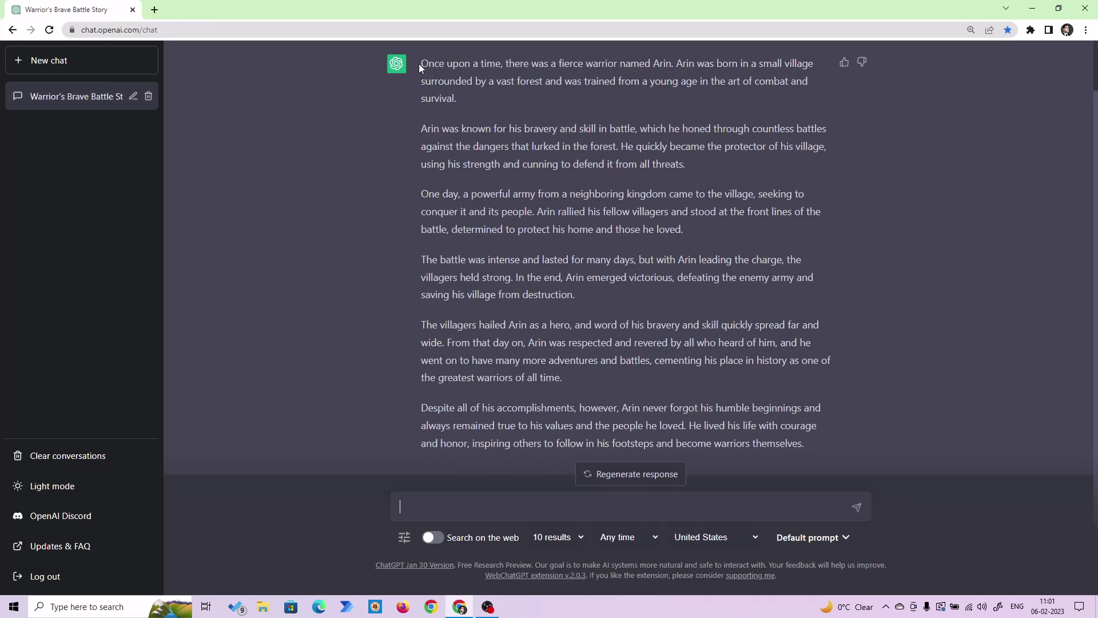
pyautogui.moveTo(421, 64); pyautogui.dragTo(807, 444)
pyautogui.rightClick(594, 279)
pyautogui.click(624, 276)
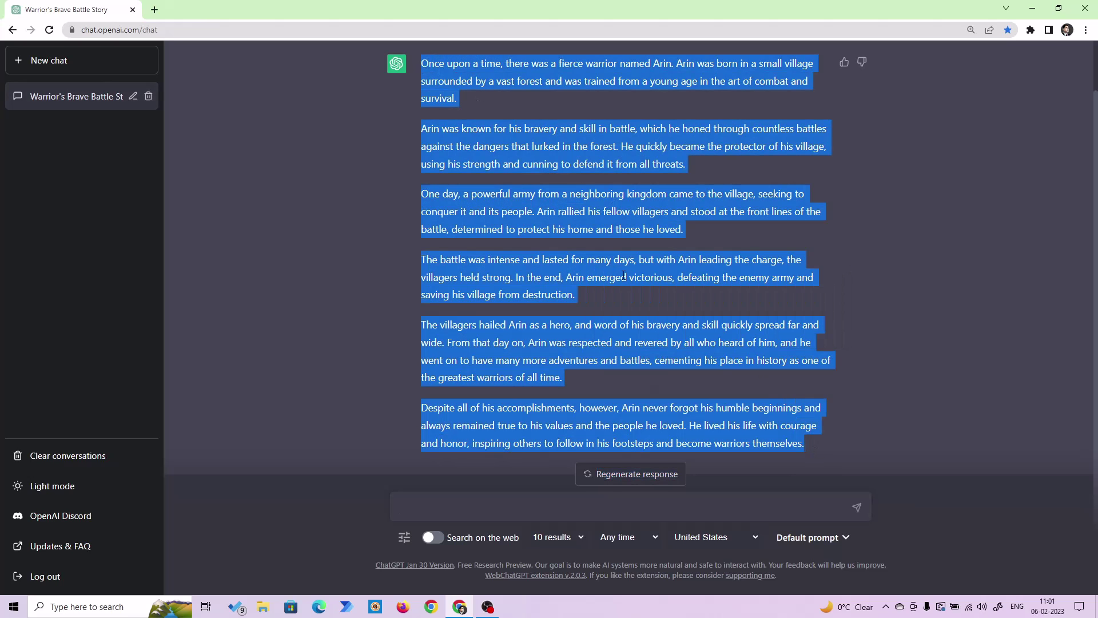
pyautogui.click(840, 292)
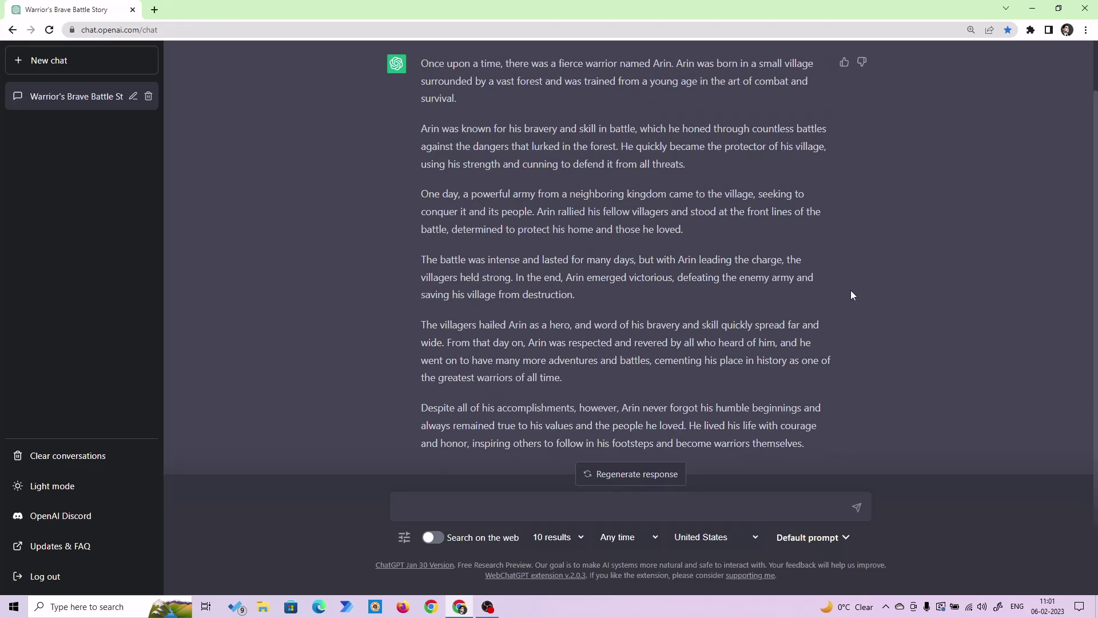
pyautogui.hotkey('alt', 'Tab')
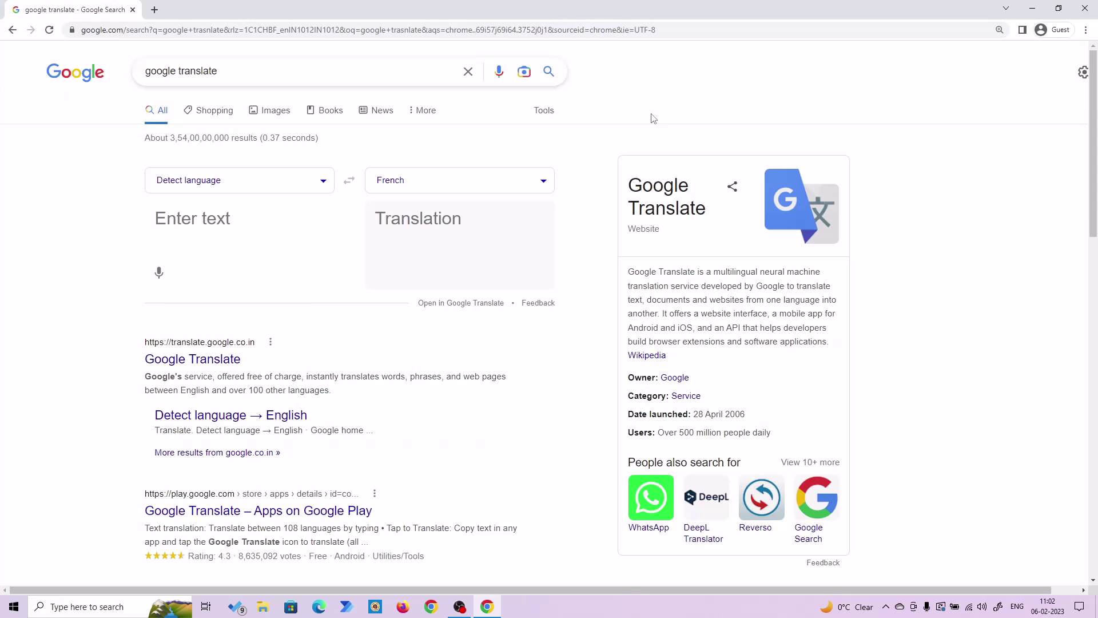
# Paste the Arin story into Google Translate with French as the target and review the translation.
pyautogui.hotkey('ctrl', 'v')
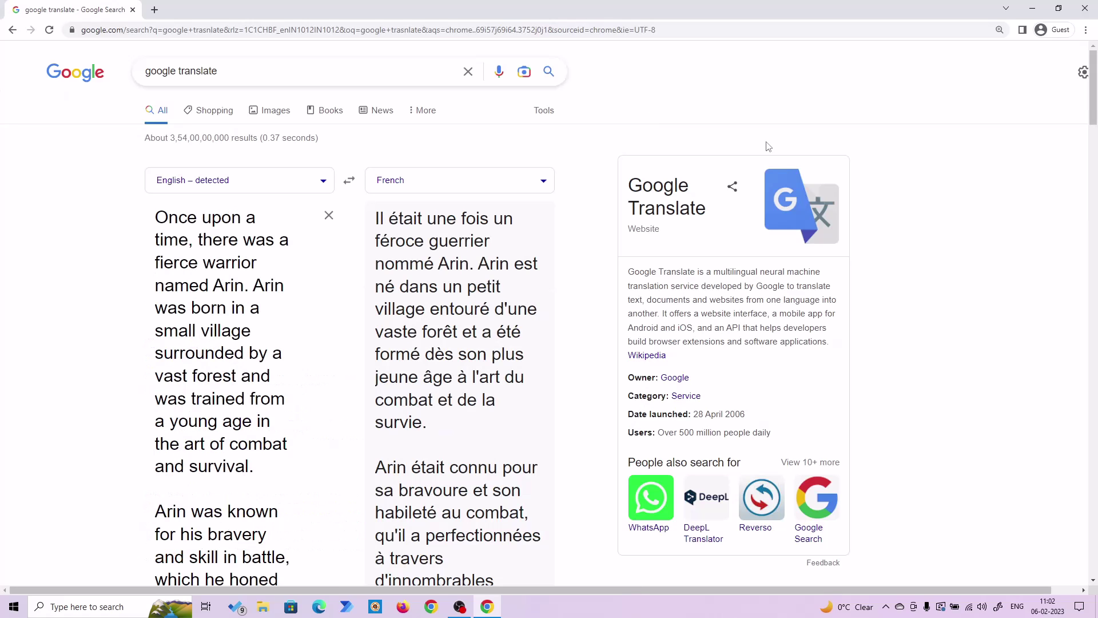
pyautogui.scroll(-15, 90, 268)
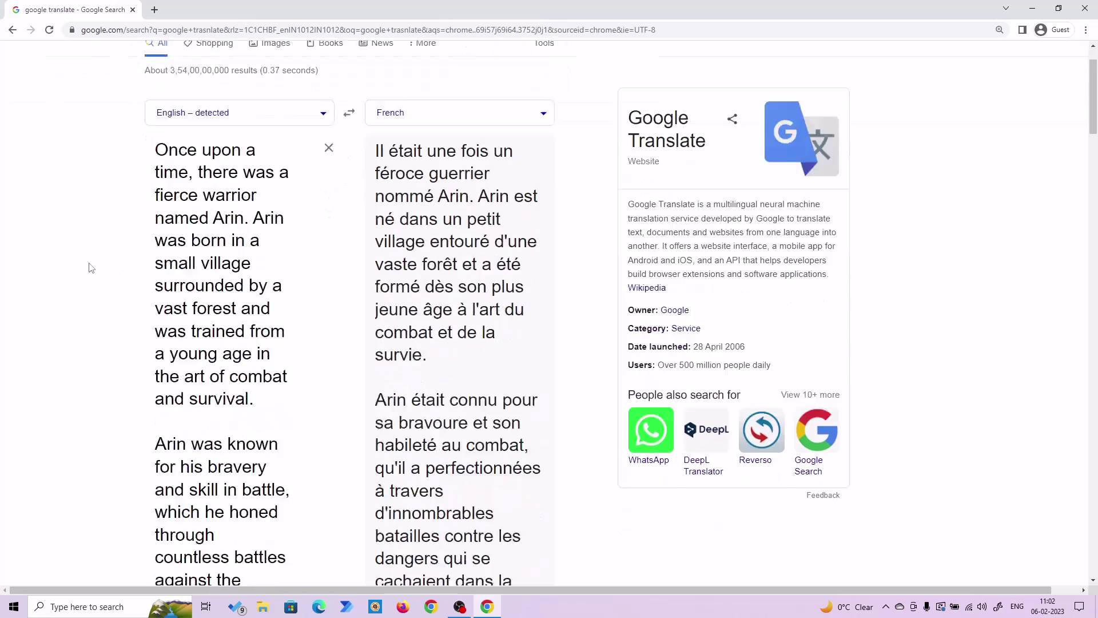
pyautogui.scroll(-20, 89, 269)
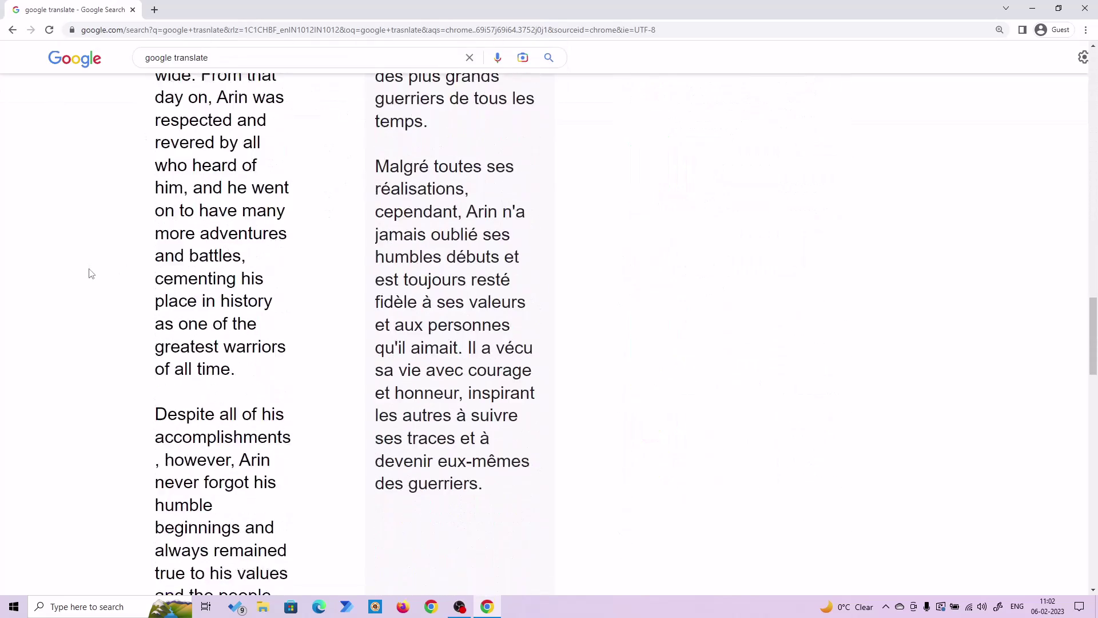
pyautogui.scroll(7, 86, 276)
pyautogui.scroll(15, 86, 275)
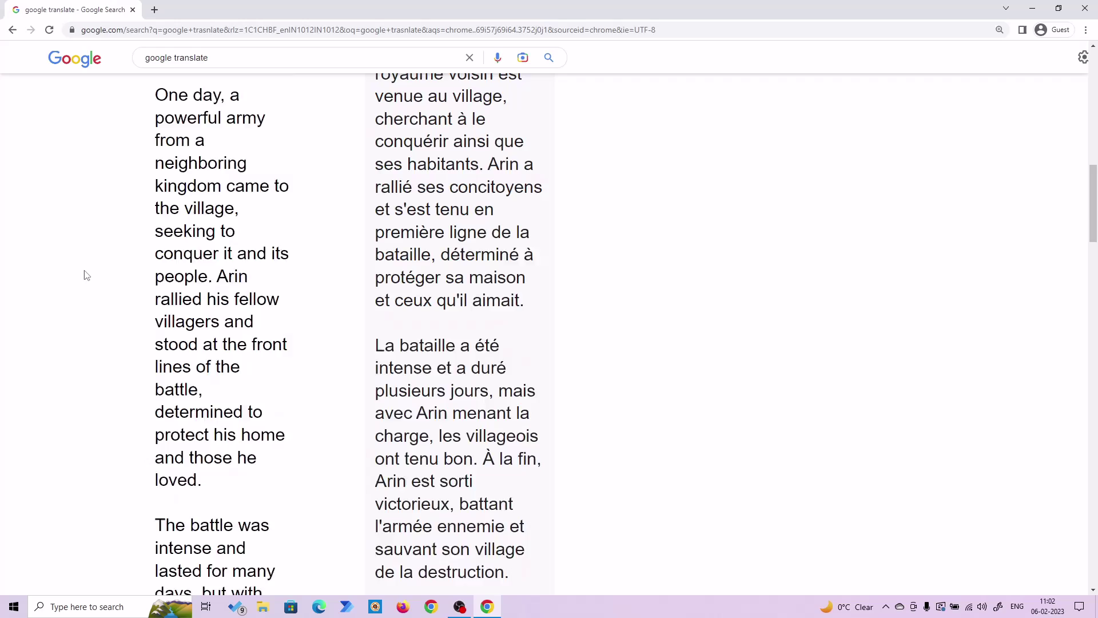
pyautogui.scroll(8, 85, 275)
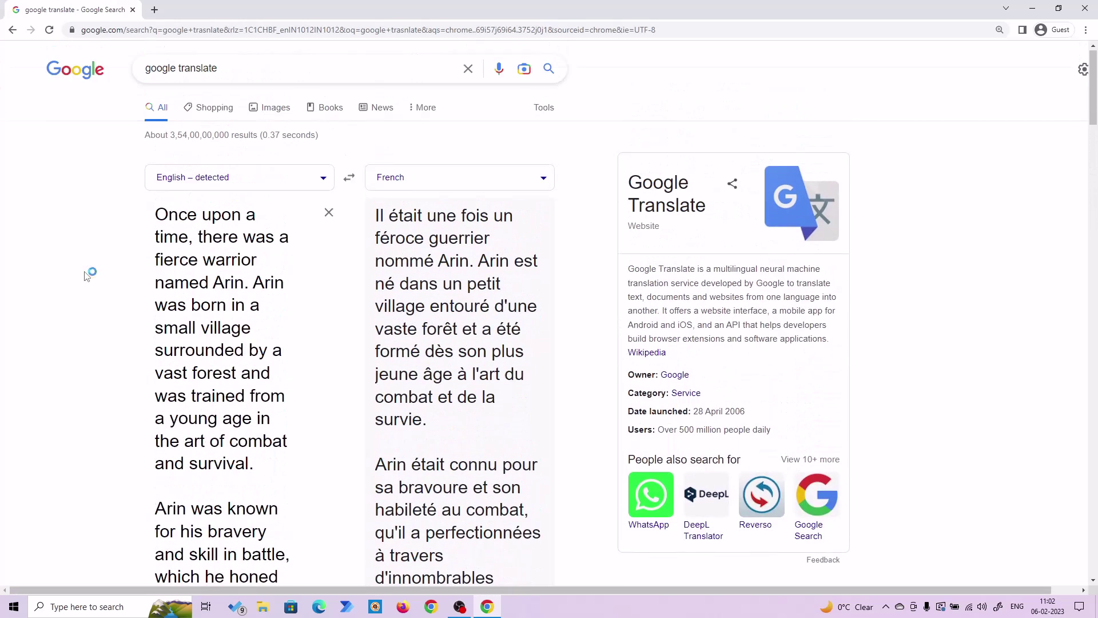
pyautogui.scroll(-20, 418, 219)
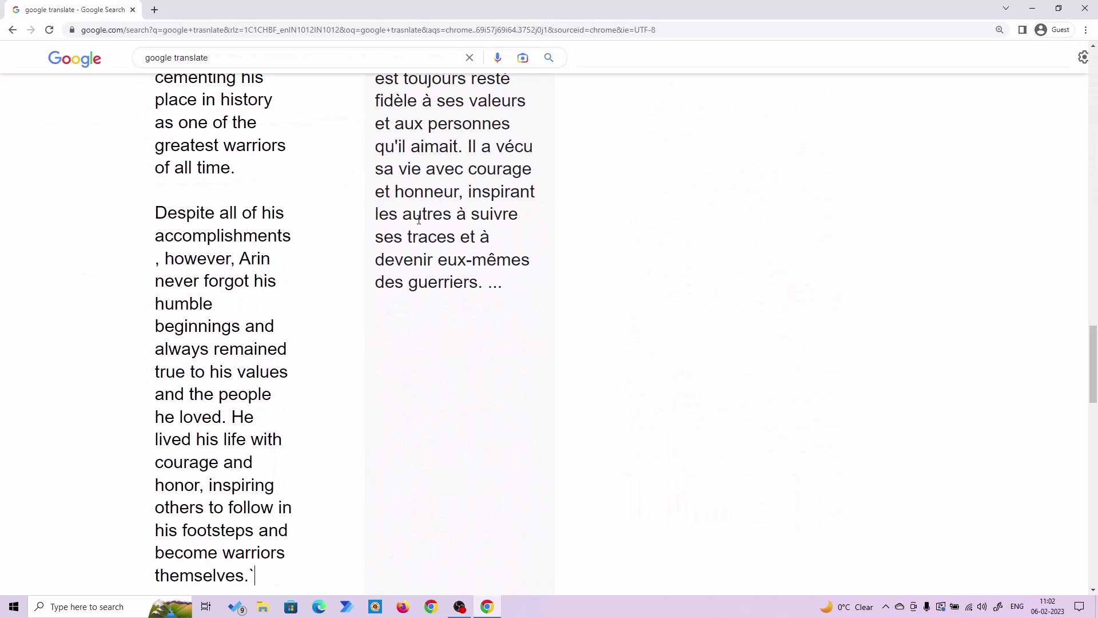
pyautogui.scroll(14, 390, 268)
pyautogui.scroll(12, 391, 268)
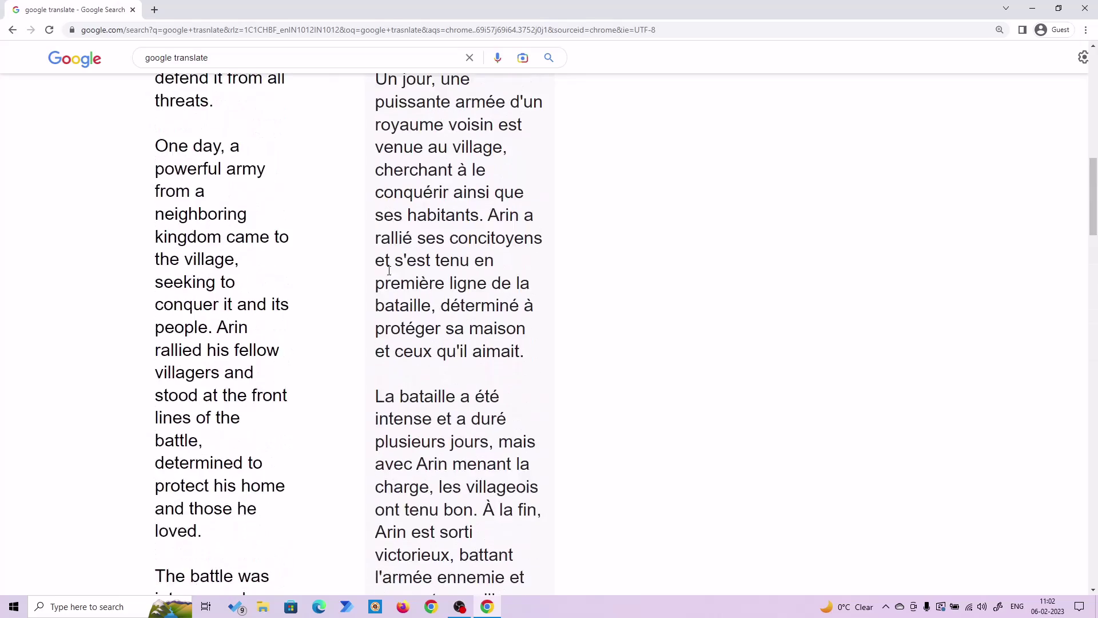
pyautogui.scroll(2, 389, 270)
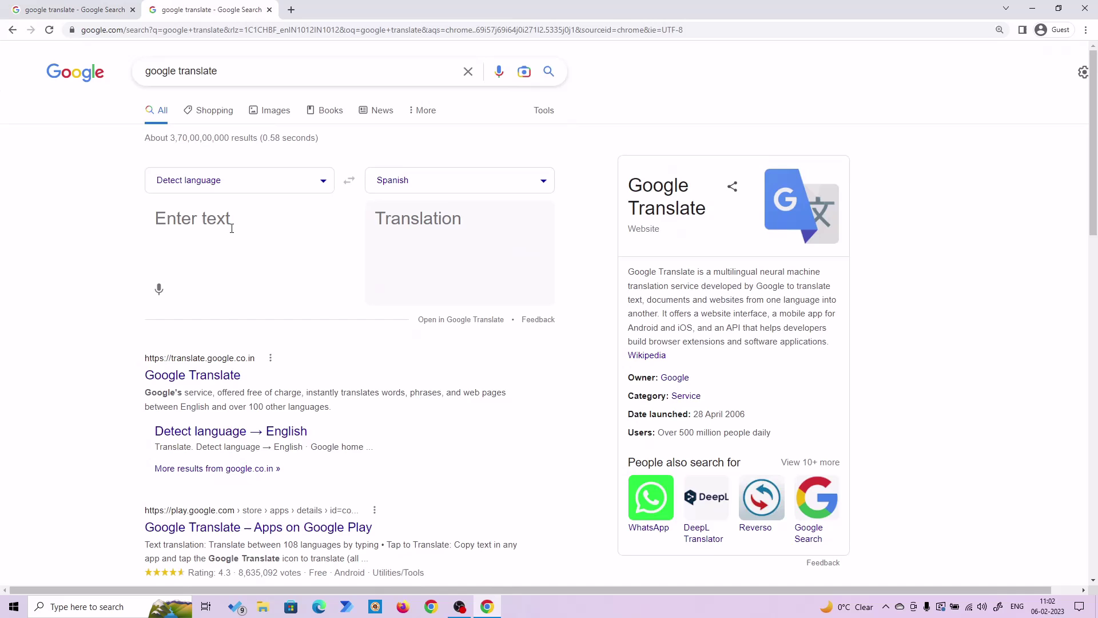
# Translate the story into Spanish, review it, and ready the English-to-Hindi text box.
pyautogui.hotkey('ctrl', 'v')
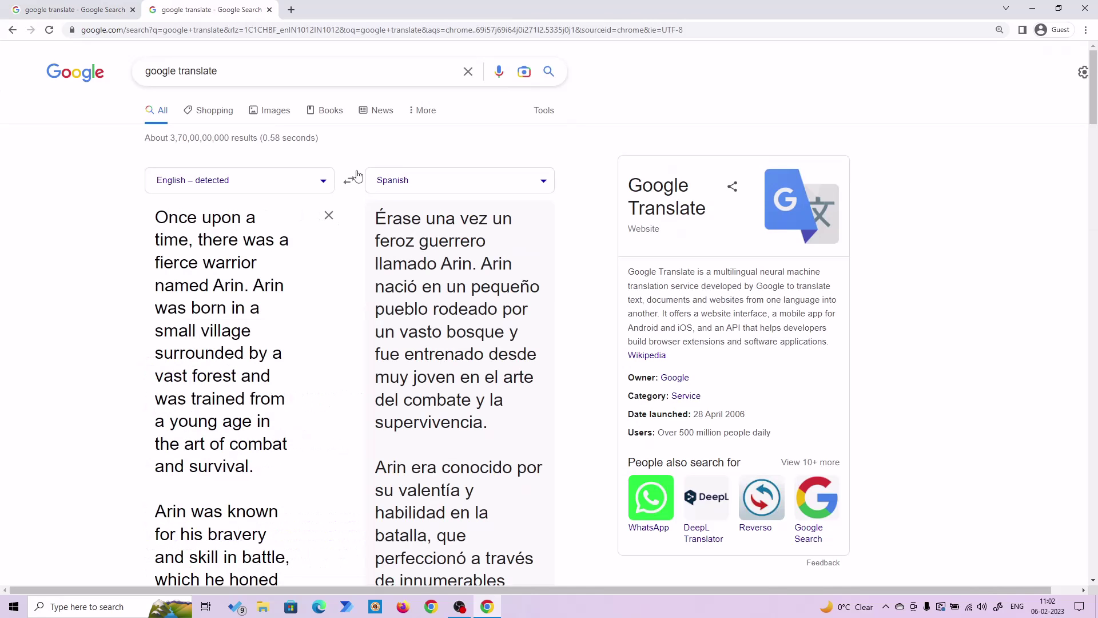
pyautogui.scroll(-7, 583, 259)
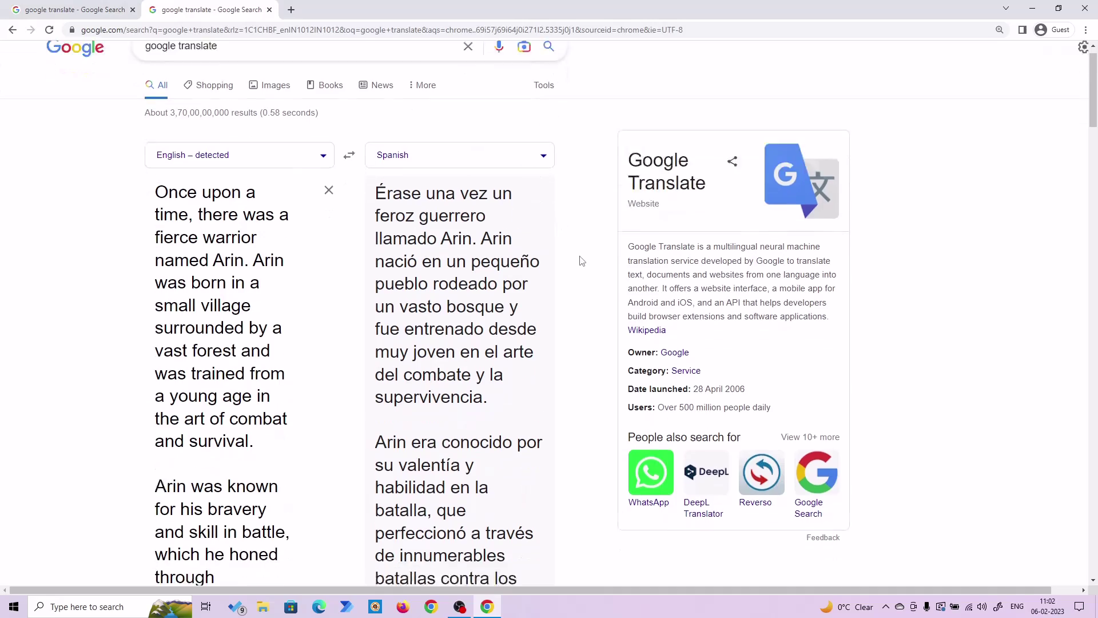
pyautogui.scroll(-15, 588, 261)
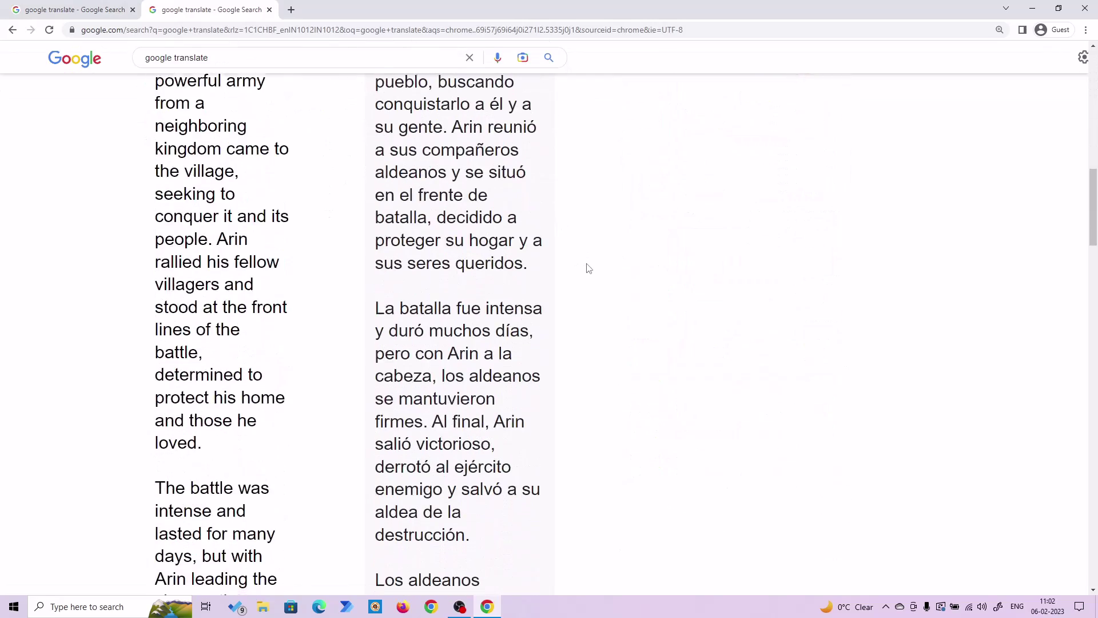
pyautogui.scroll(-3, 588, 269)
pyautogui.scroll(19, 588, 270)
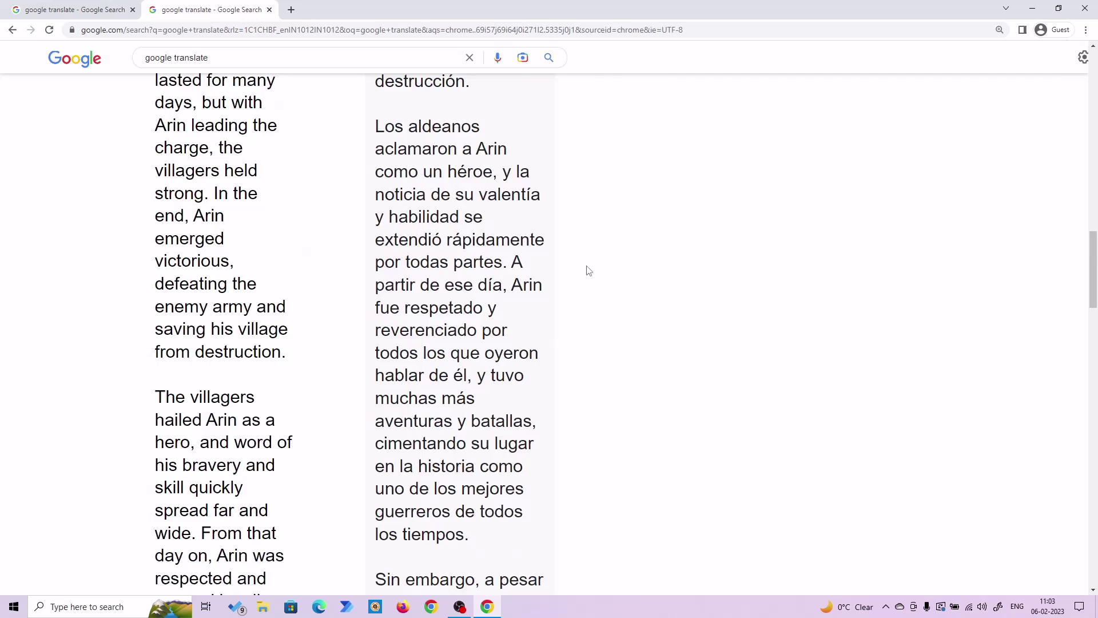
pyautogui.scroll(6, 588, 270)
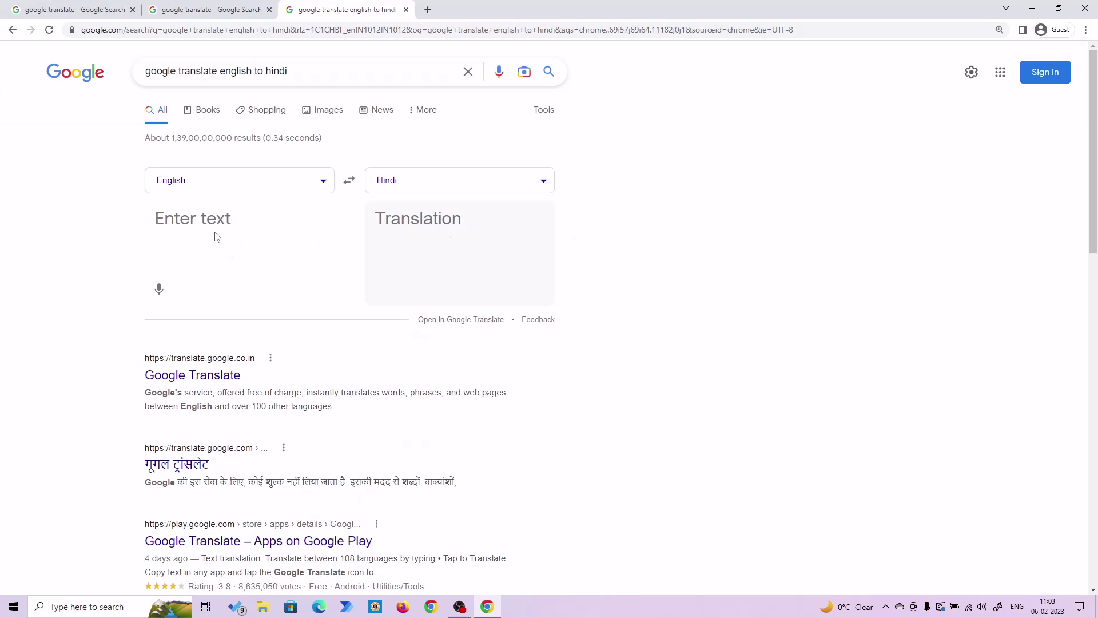
pyautogui.click(215, 220)
# Paste the story into the Hindi translator and into Clipchamp's Text to speech script.
pyautogui.hotkey('ctrl', 'v')
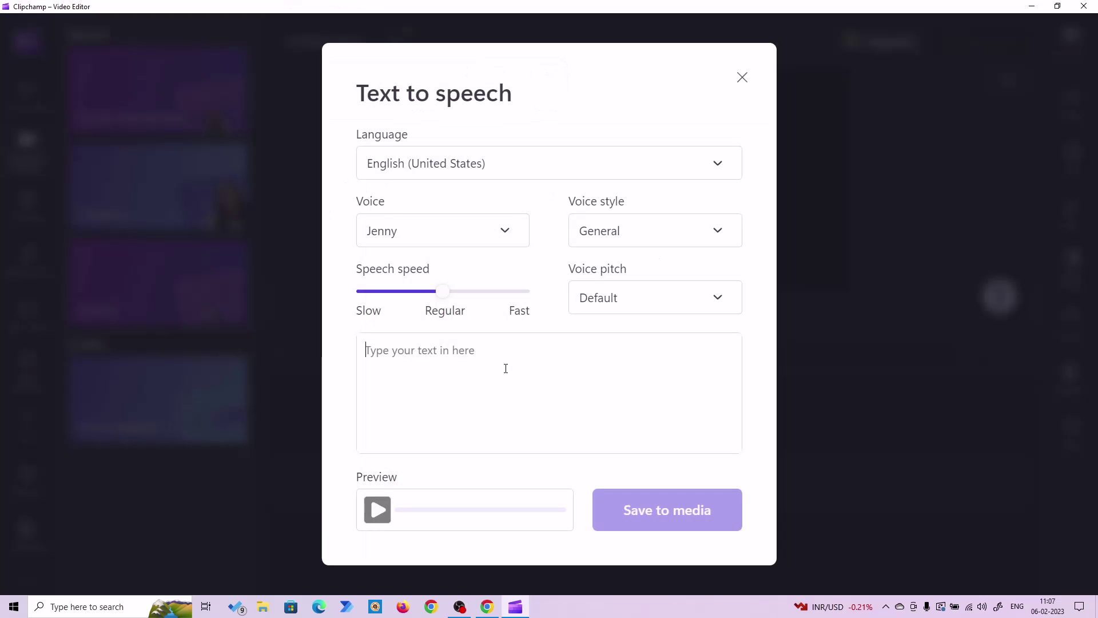
pyautogui.write('Once upon a time, there was a fierce warrior named Arin. Arin was born in a small village surrounded by a vast forest and was trained from a young age in the art of combat and survival.  Arin was known for his bravery and skill in battle, which he honed through countless battles against the dangers that lurked in the forest. He quickly became the protector of his village, using his strength and cunning to defend it from all threats.')
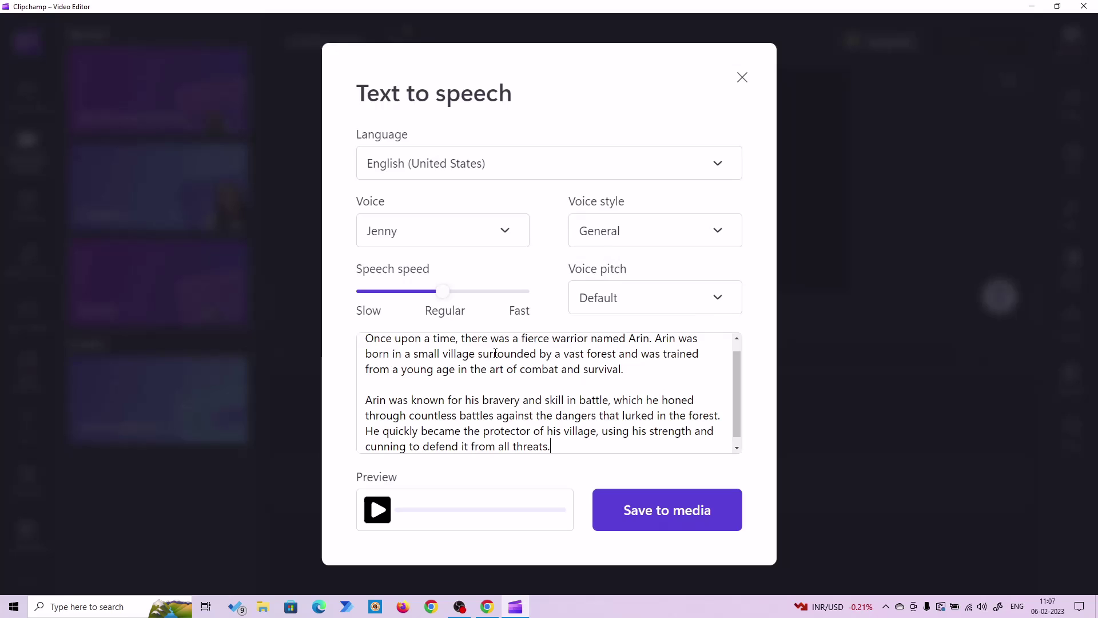
pyautogui.scroll(1, 580, 398)
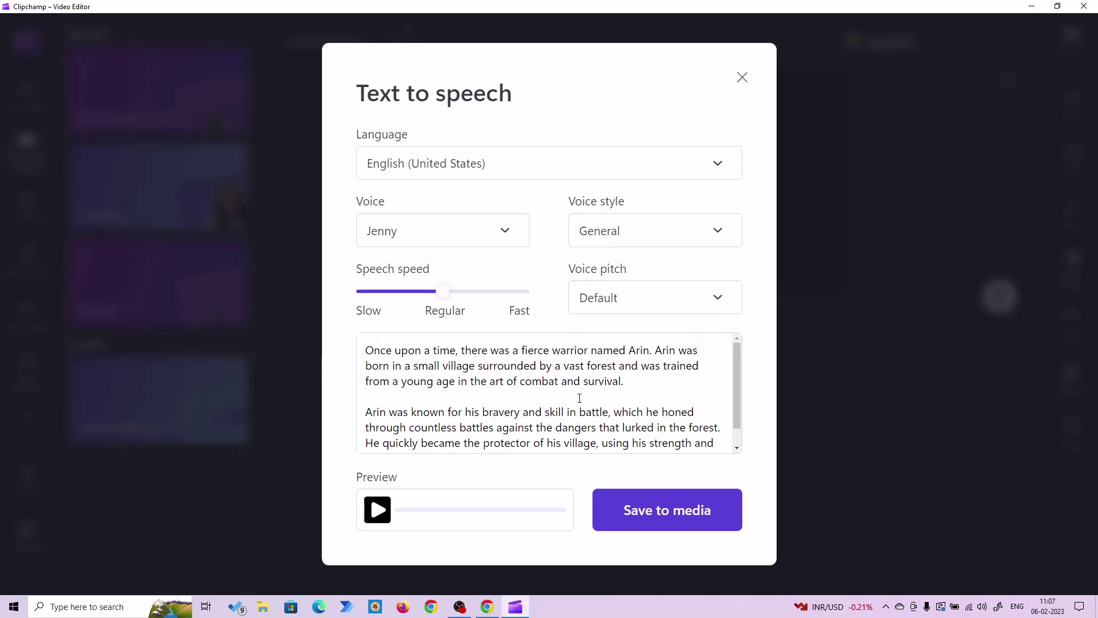
pyautogui.scroll(-1, 595, 393)
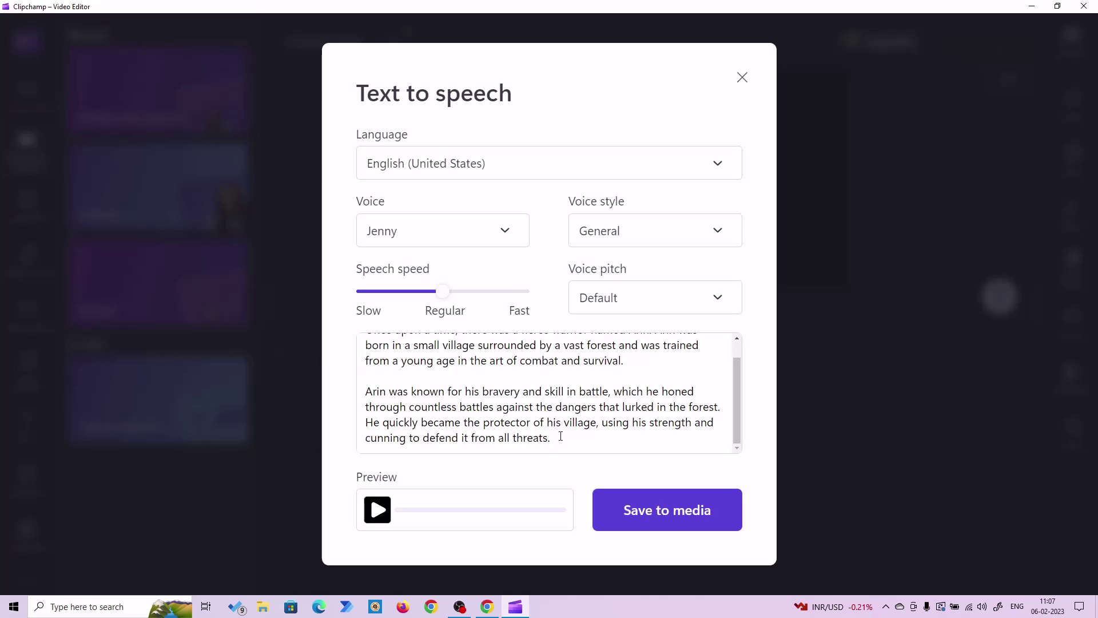
pyautogui.moveTo(560, 438); pyautogui.dragTo(360, 320)
pyautogui.click(637, 379)
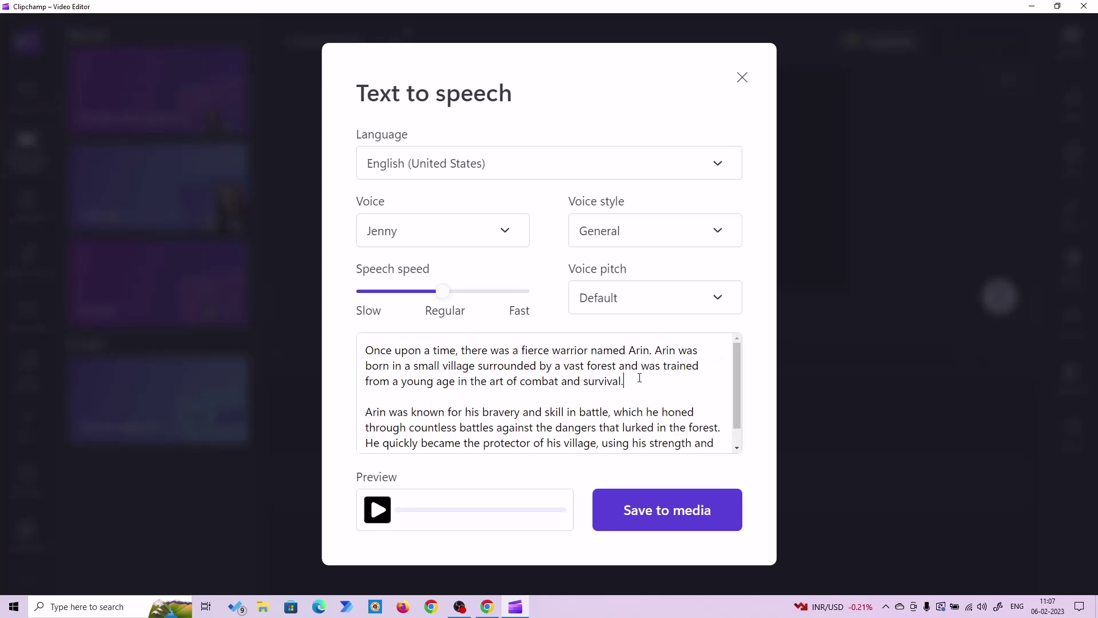
# Preview the English story voiceover read by Jenny.
pyautogui.click(378, 510)
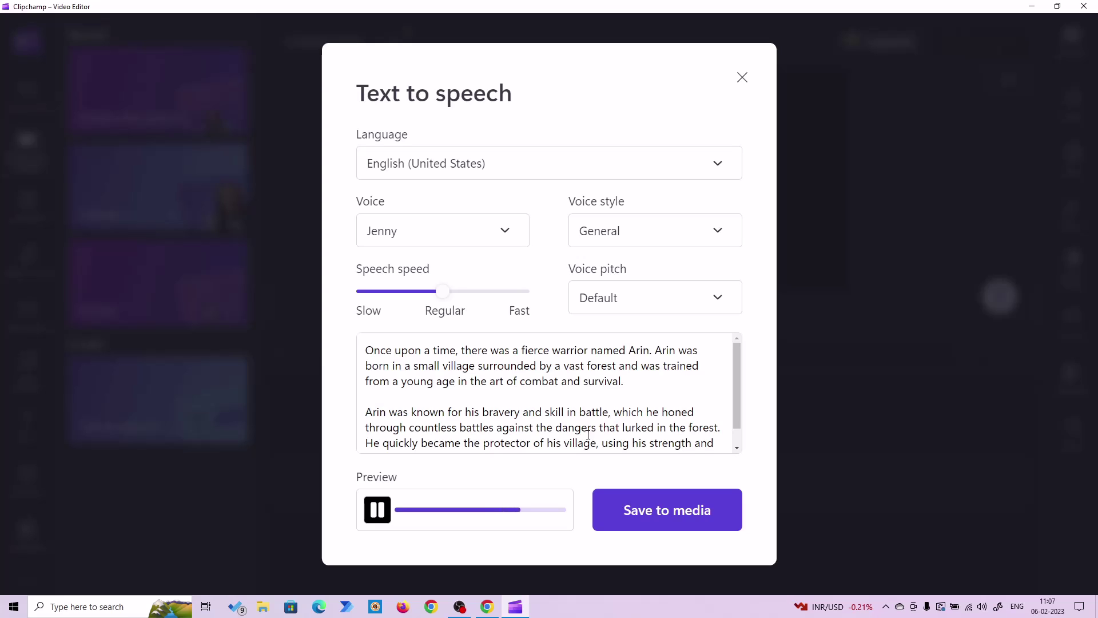
pyautogui.scroll(-1, 684, 379)
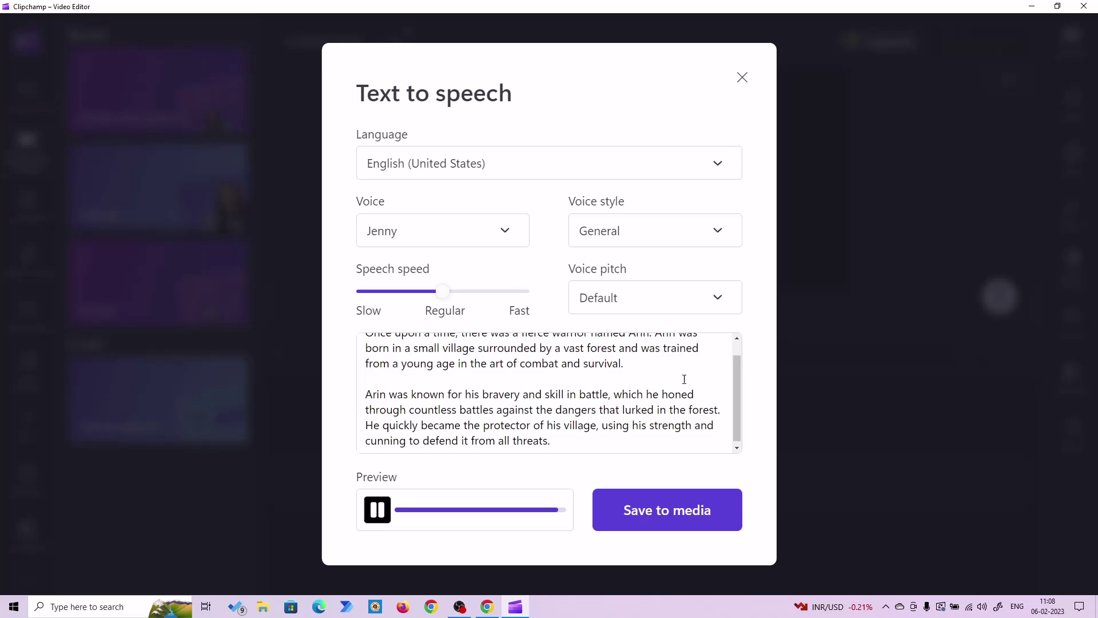
pyautogui.scroll(1, 684, 379)
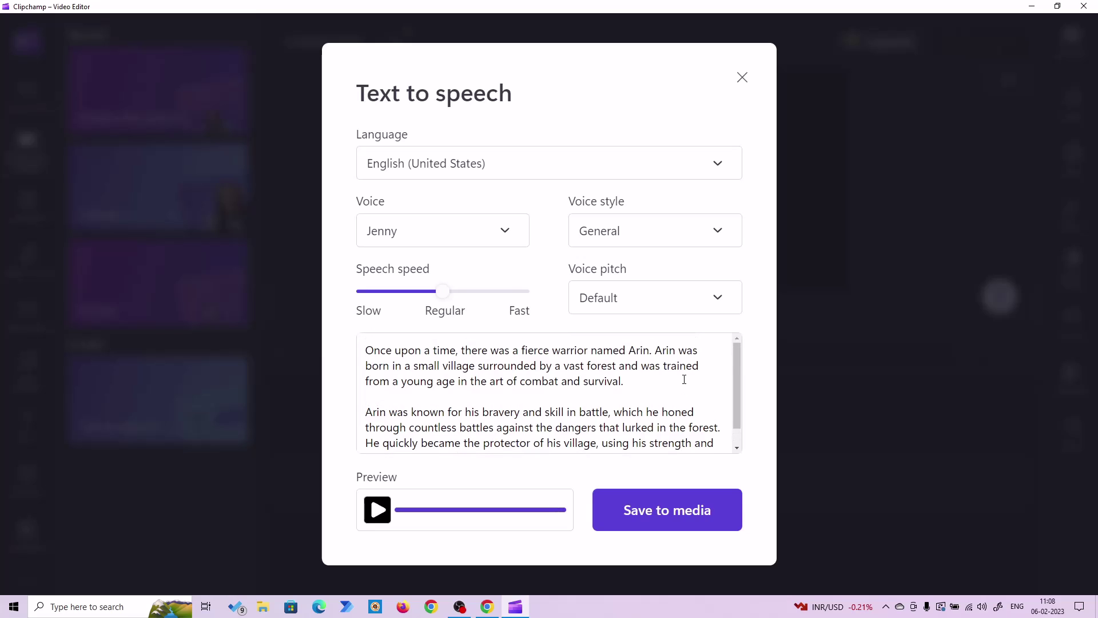
pyautogui.click(492, 601)
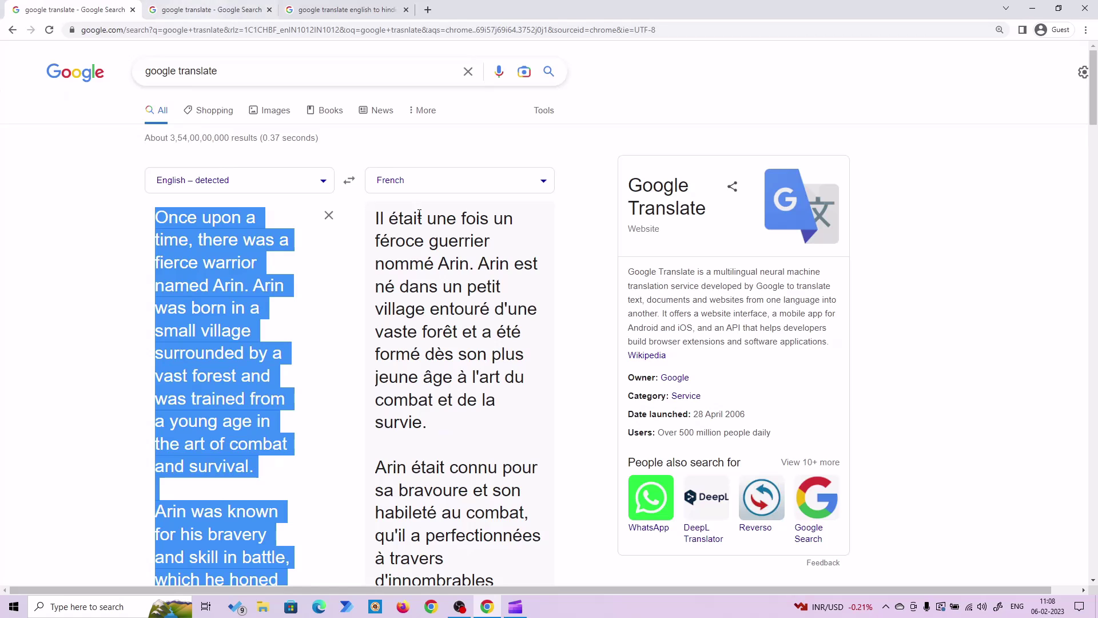
# Select the whole French translation of the story in Google Translate.
pyautogui.click(375, 218)
pyautogui.scroll(-5, 481, 486)
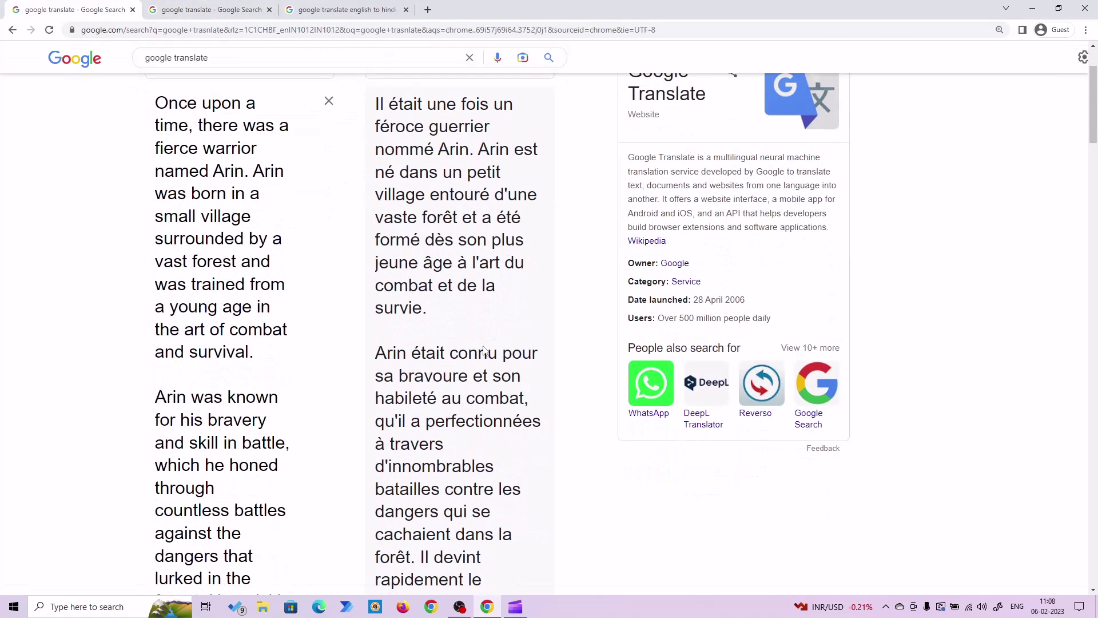
pyautogui.moveTo(533, 522); pyautogui.dragTo(375, 184)
# Copy the French translation and check it in the Clipchamp script box.
pyautogui.rightClick(424, 178)
pyautogui.click(451, 190)
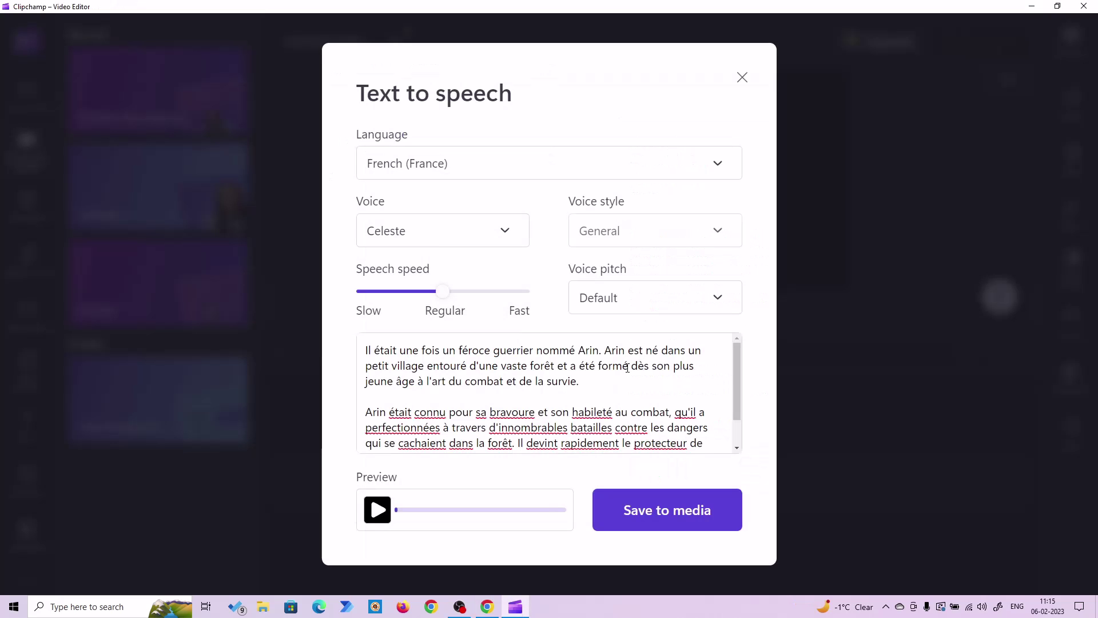
pyautogui.scroll(-1, 601, 381)
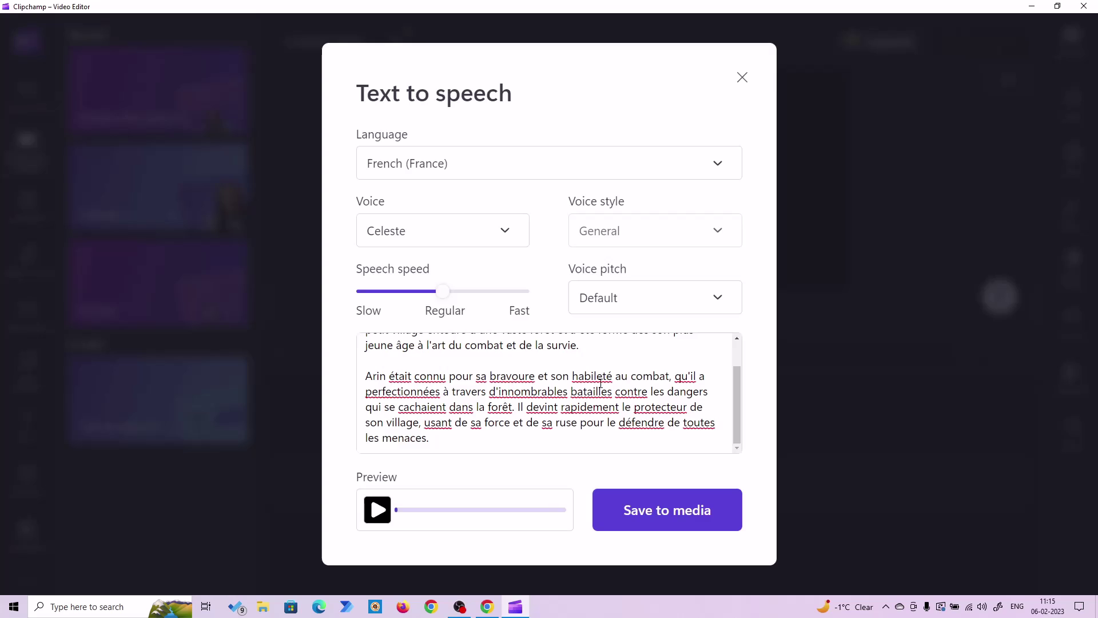
pyautogui.scroll(2, 601, 384)
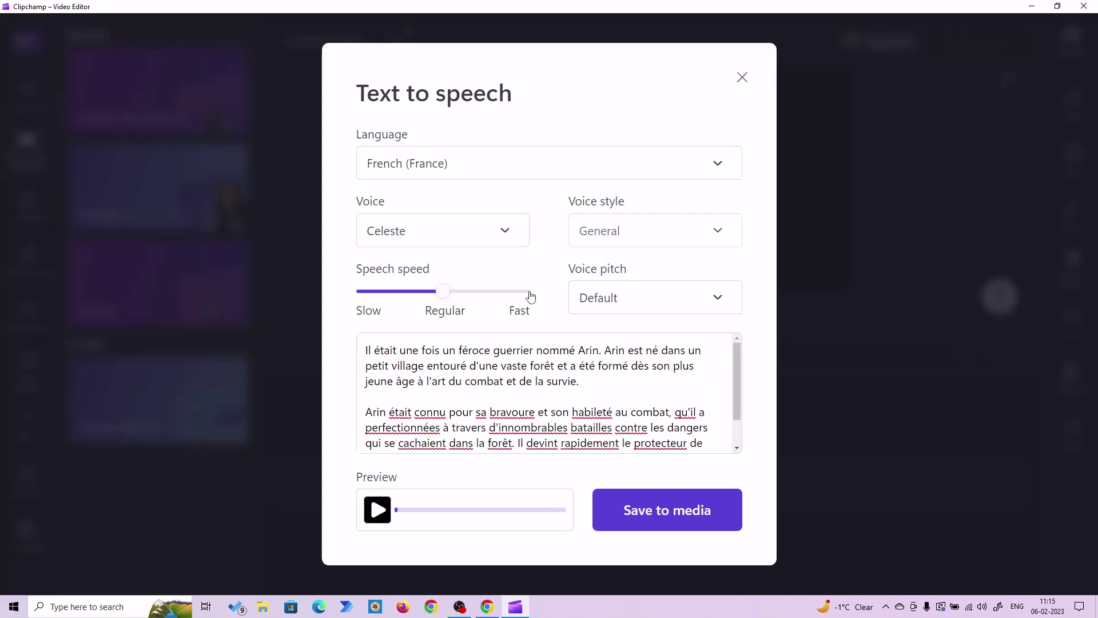
# Pick the Jacqueline French voice and start the voiceover preview.
pyautogui.click(446, 234)
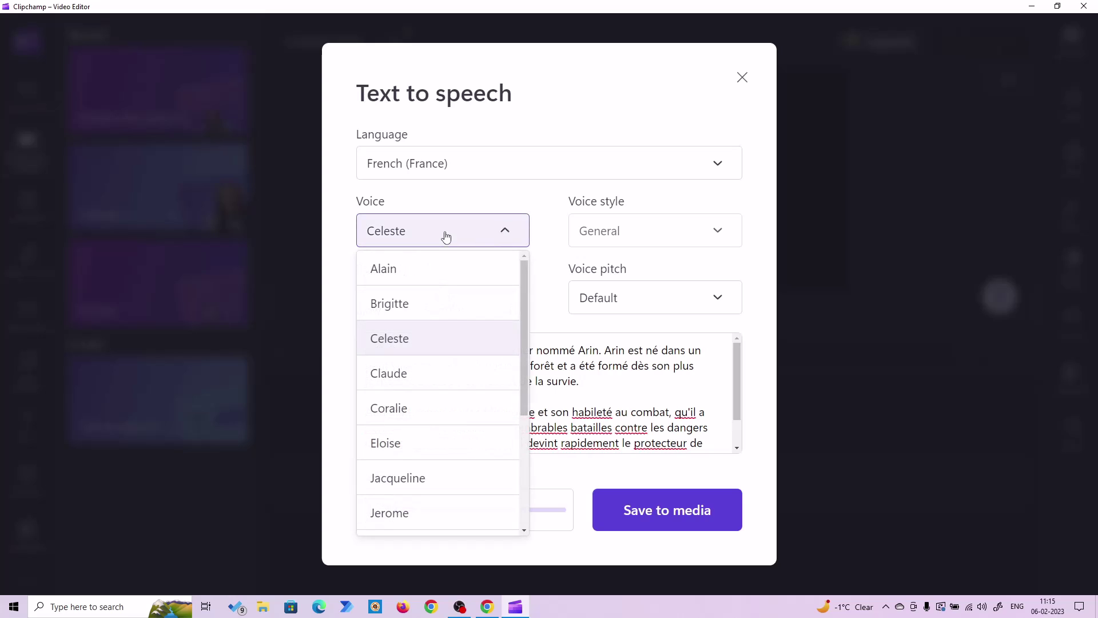
pyautogui.click(447, 479)
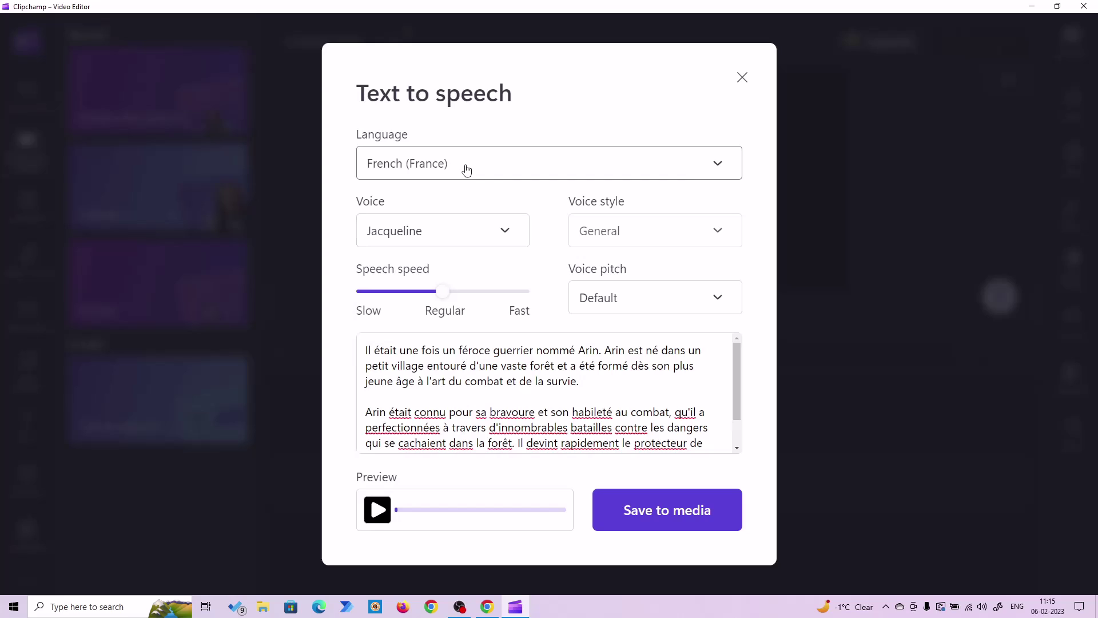
pyautogui.click(377, 509)
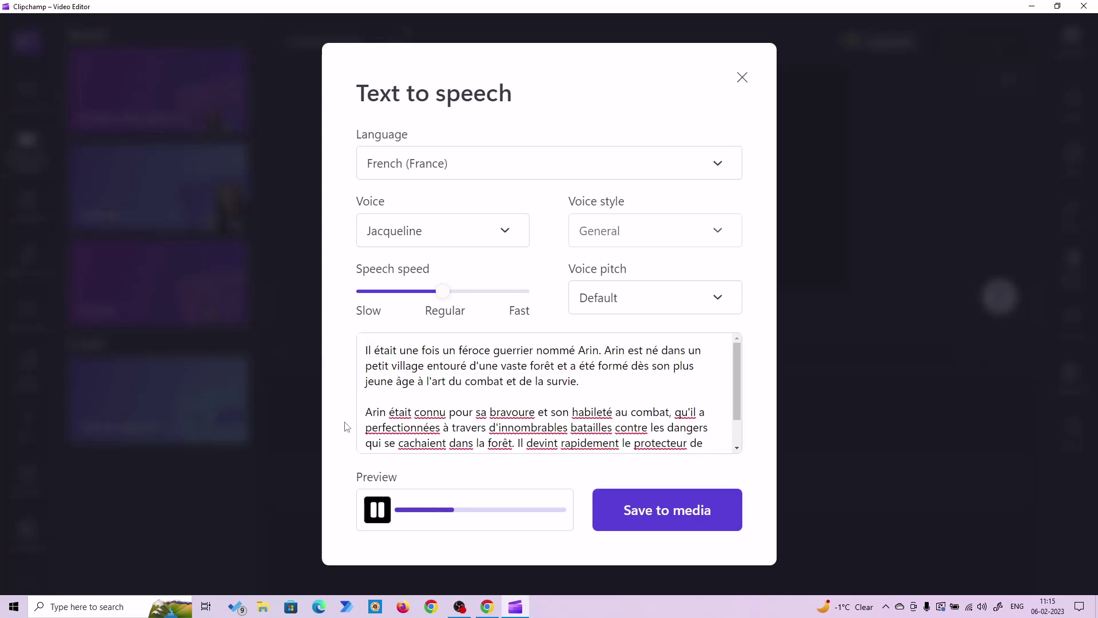
# Let the Jacqueline preview play out, leaving Jacqueline selected as the voice.
pyautogui.scroll(-1, 433, 391)
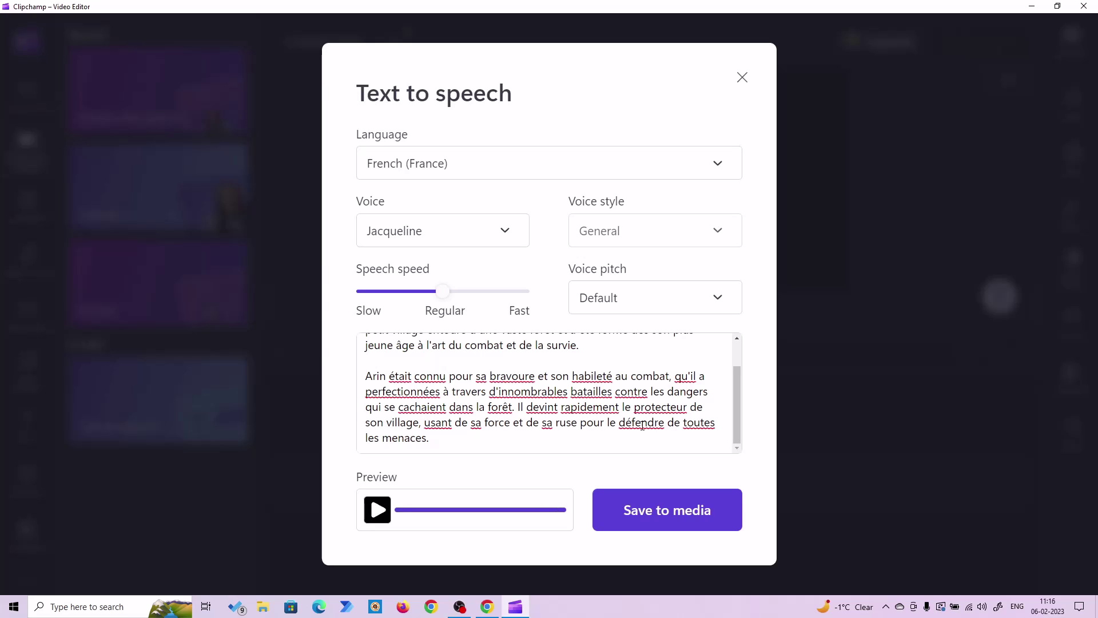
pyautogui.click(430, 231)
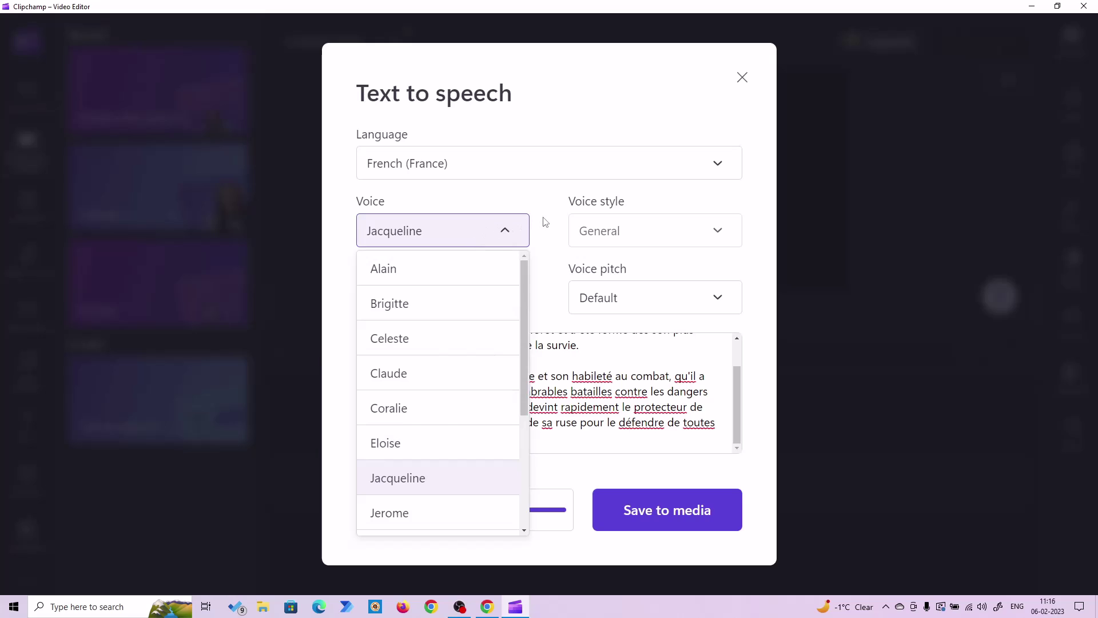
pyautogui.click(478, 185)
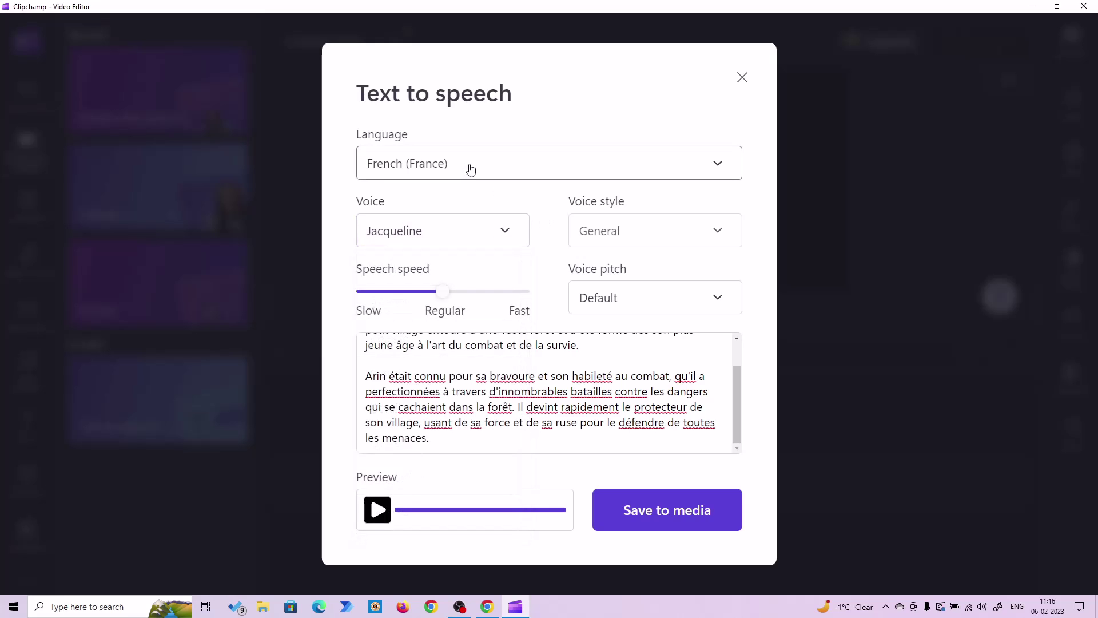
pyautogui.click(488, 607)
# Close the French translation tab and clear the selection in the Spanish tab.
pyautogui.click(398, 279)
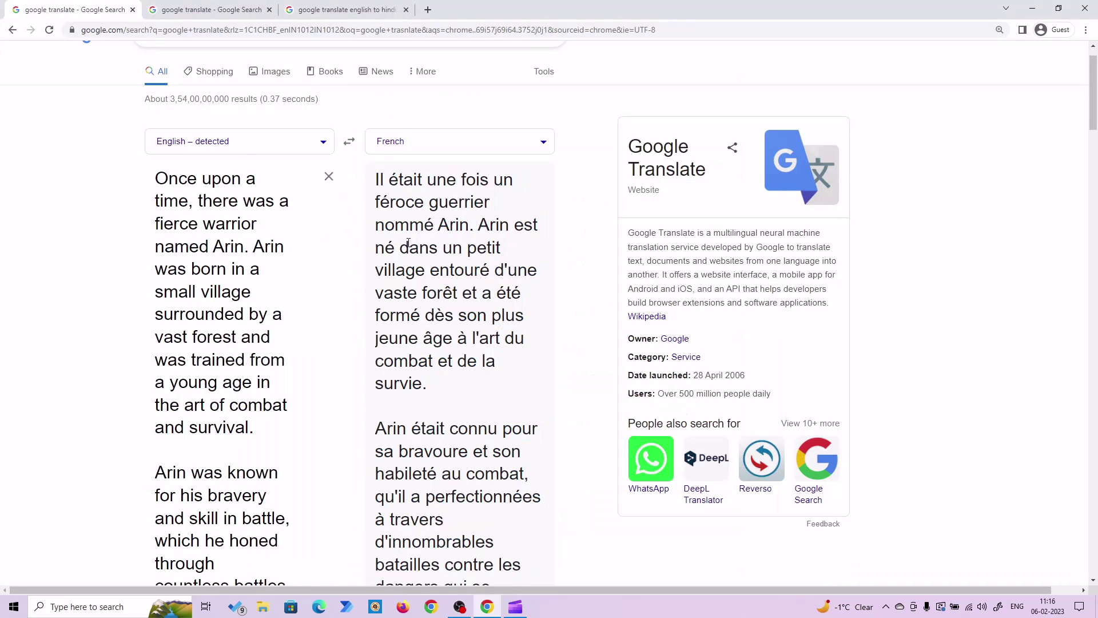
pyautogui.click(132, 10)
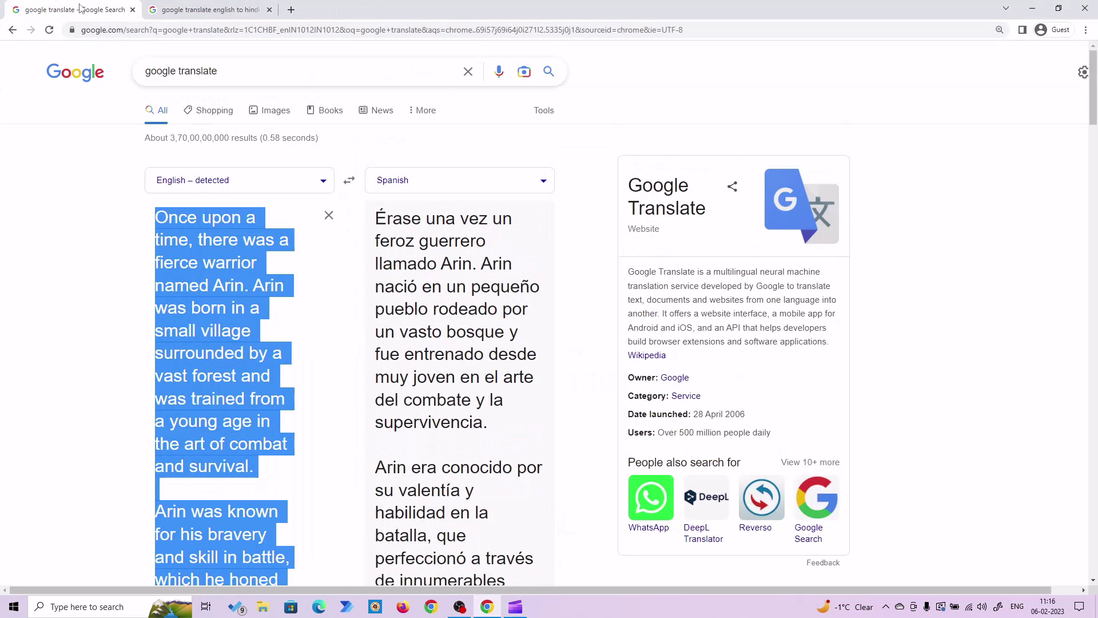
pyautogui.click(412, 282)
pyautogui.scroll(-8, 412, 282)
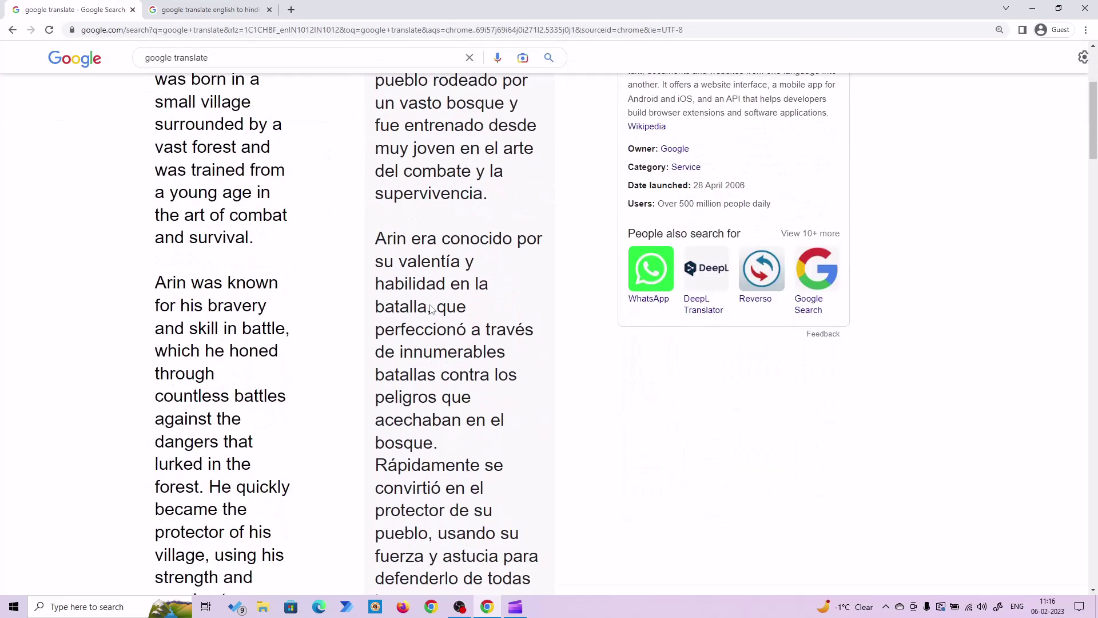
# Copy the full Spanish translation and go back to Clipchamp.
pyautogui.moveTo(490, 379); pyautogui.dragTo(377, 106)
pyautogui.rightClick(396, 107)
pyautogui.click(422, 115)
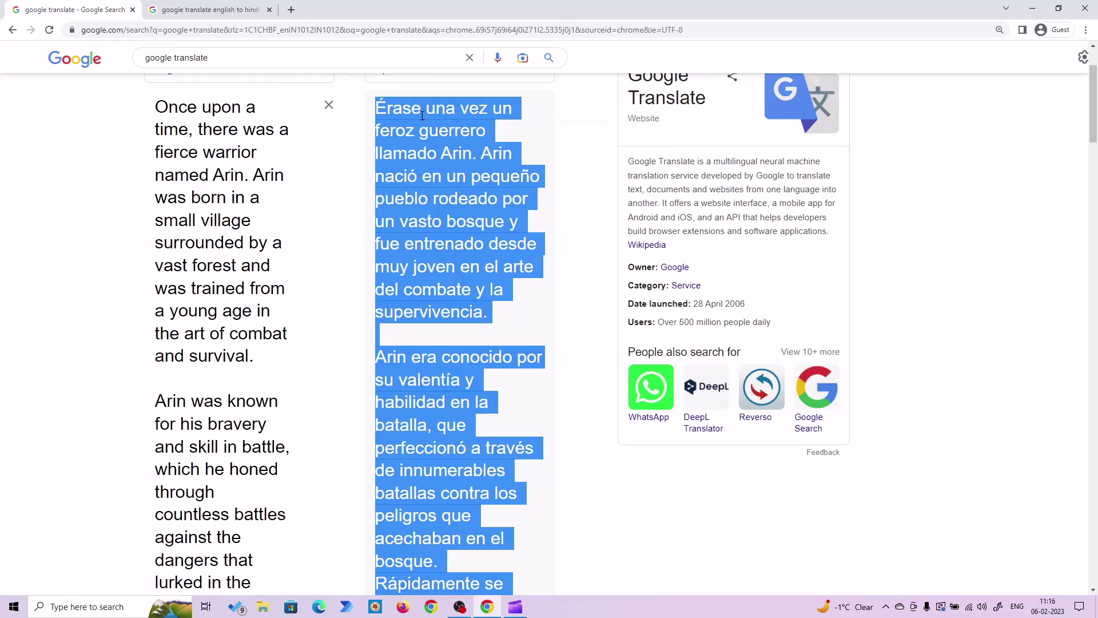
pyautogui.click(515, 606)
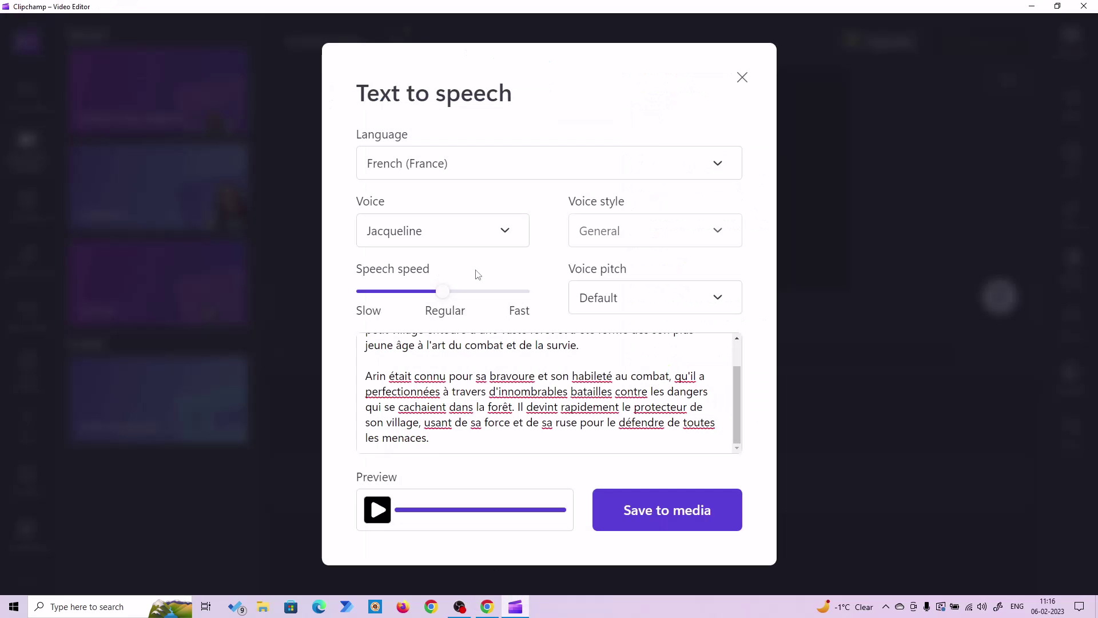
# Replace the voiceover script with the Spanish translation.
pyautogui.click(435, 434)
pyautogui.hotkey('ctrl', 'a')
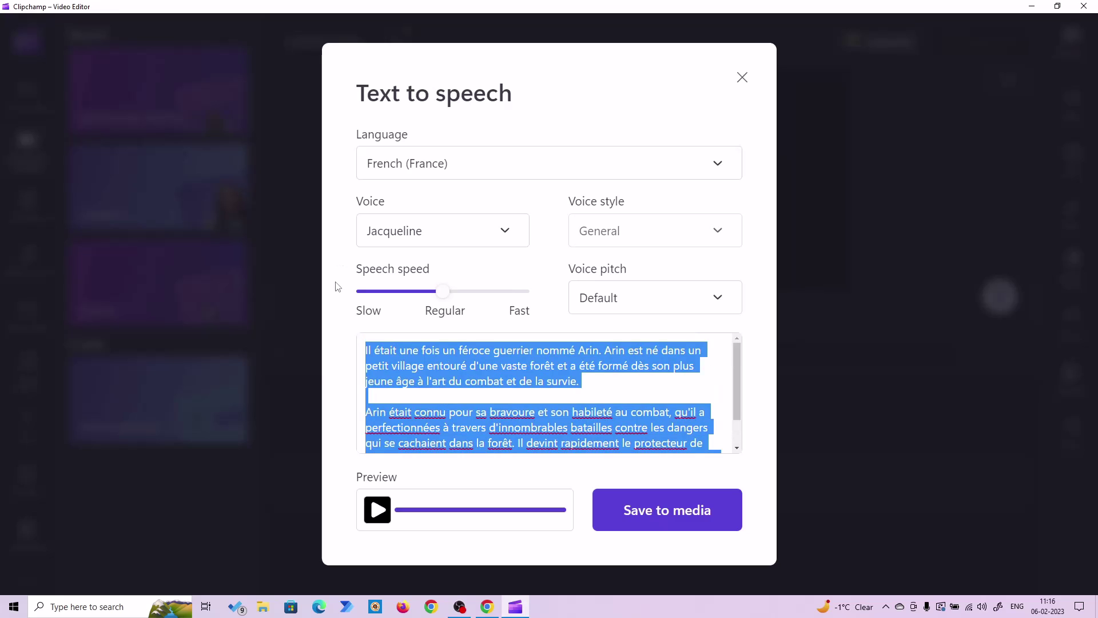
pyautogui.hotkey('ctrl', 'v')
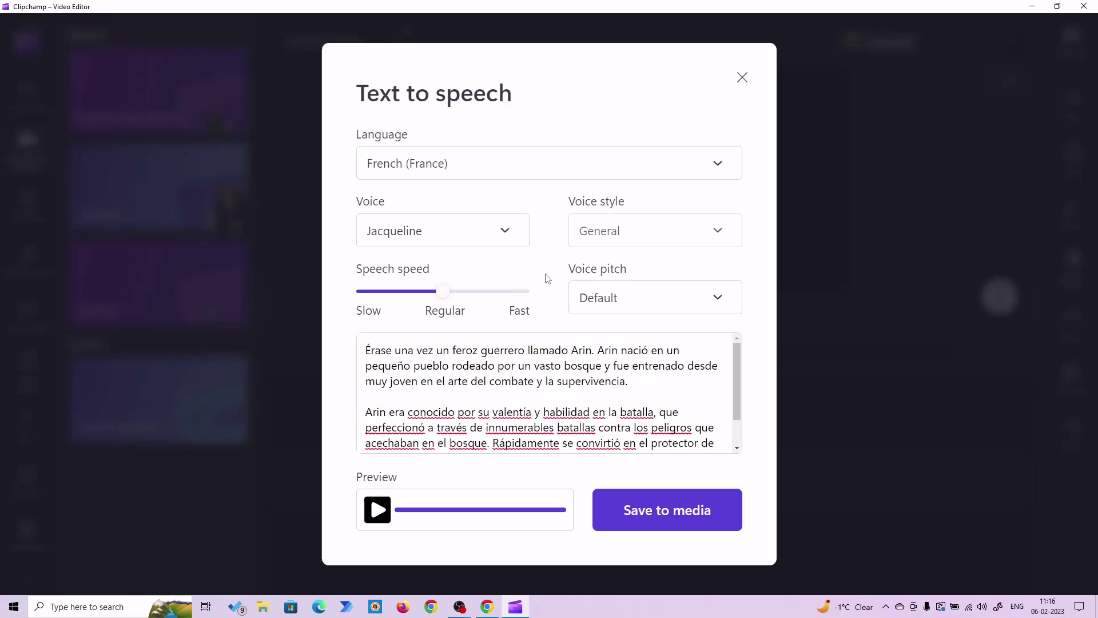
# Scroll the Language list down to the Spanish entries.
pyautogui.click(490, 169)
pyautogui.scroll(-5, 490, 433)
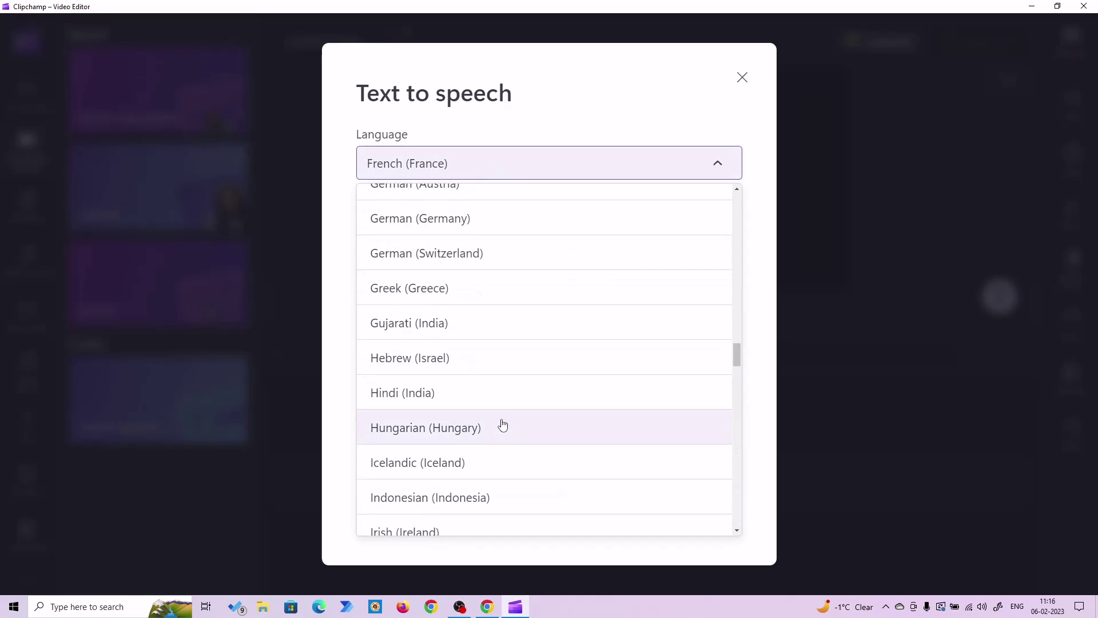
pyautogui.scroll(-9, 517, 407)
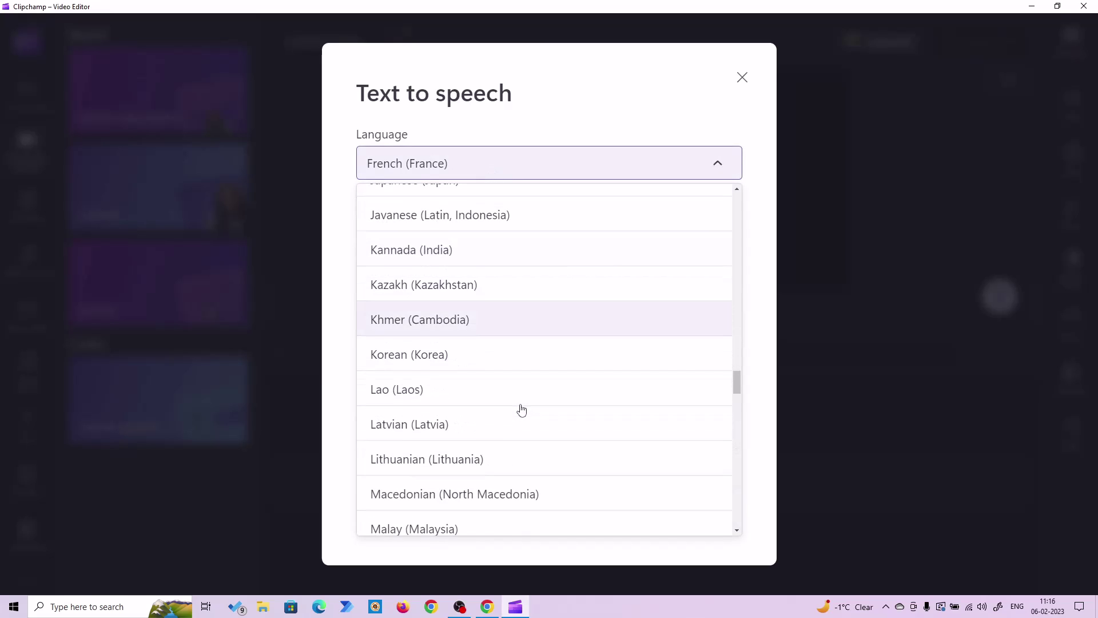
pyautogui.scroll(-10, 521, 410)
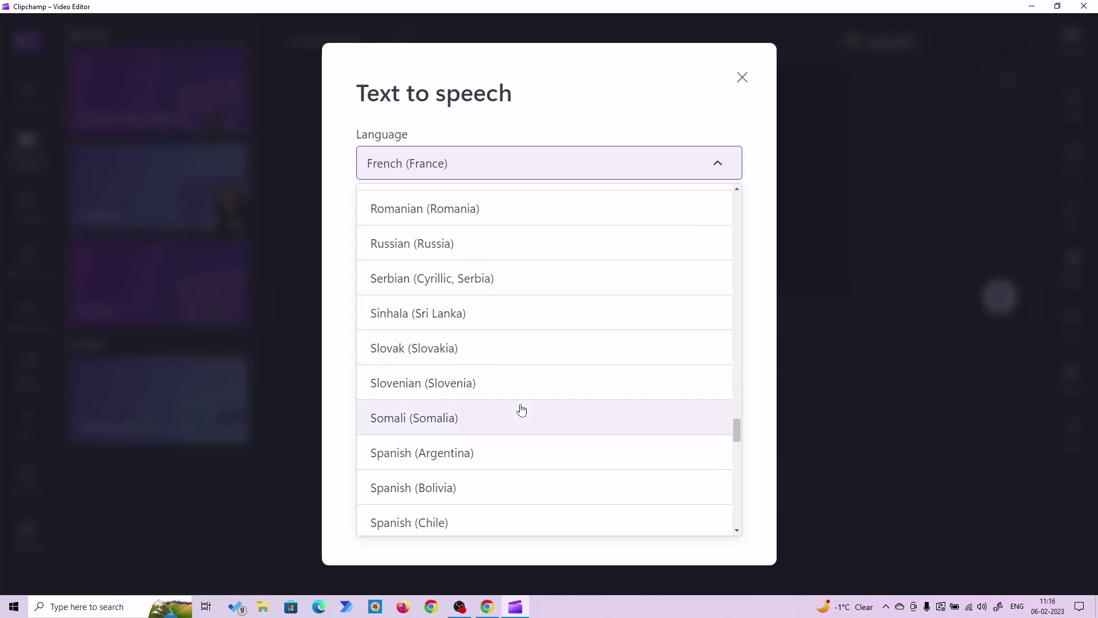
pyautogui.scroll(-1, 517, 409)
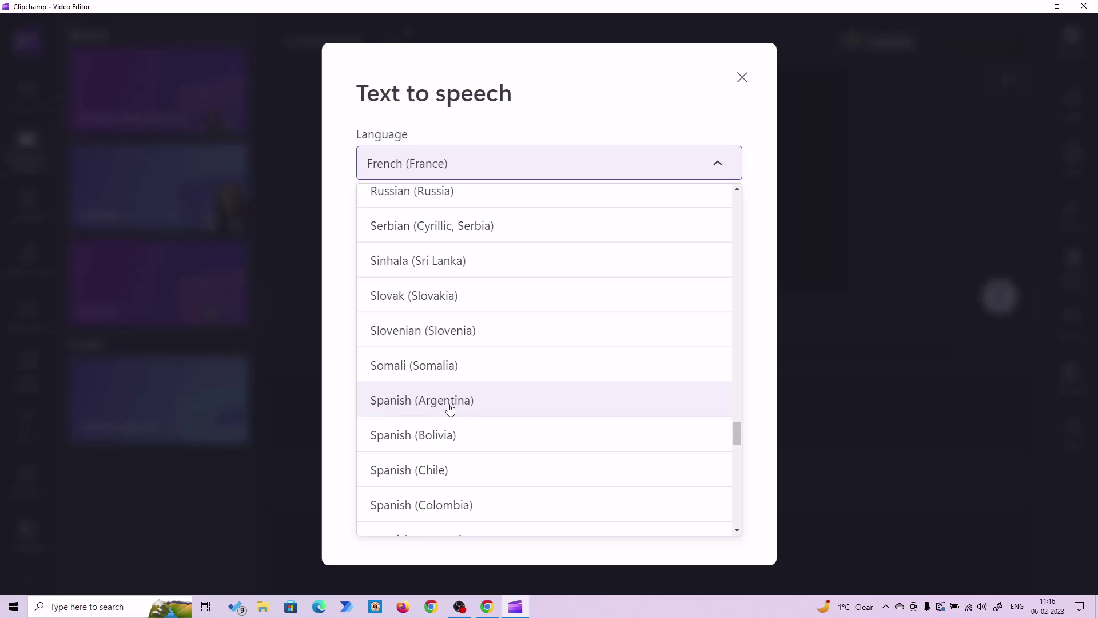
pyautogui.scroll(-2, 456, 414)
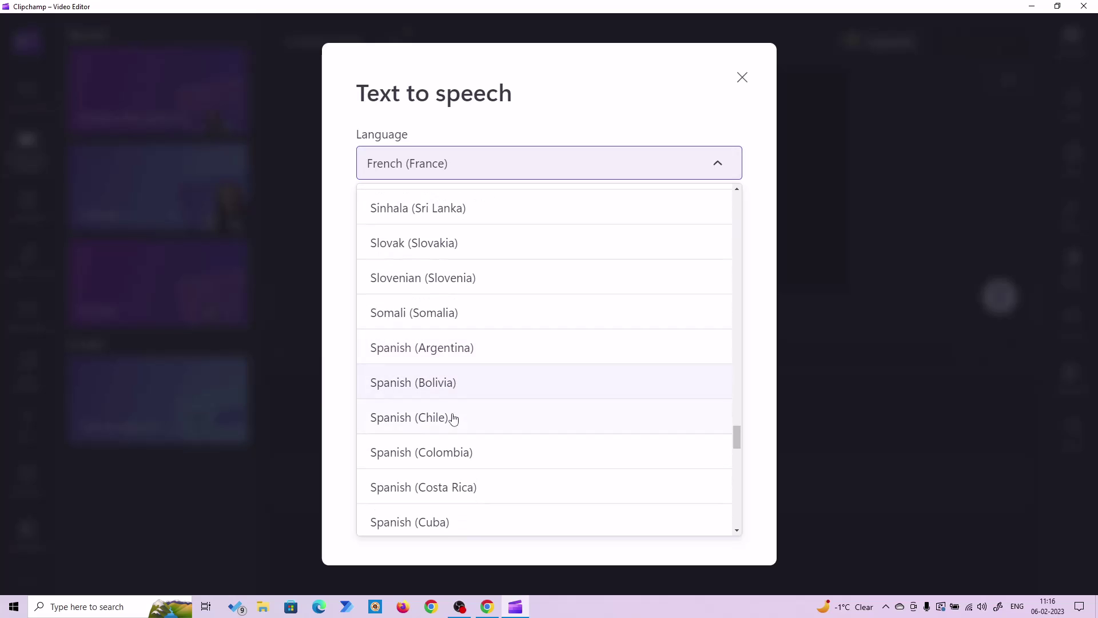
pyautogui.scroll(-1, 451, 441)
pyautogui.scroll(-5, 453, 434)
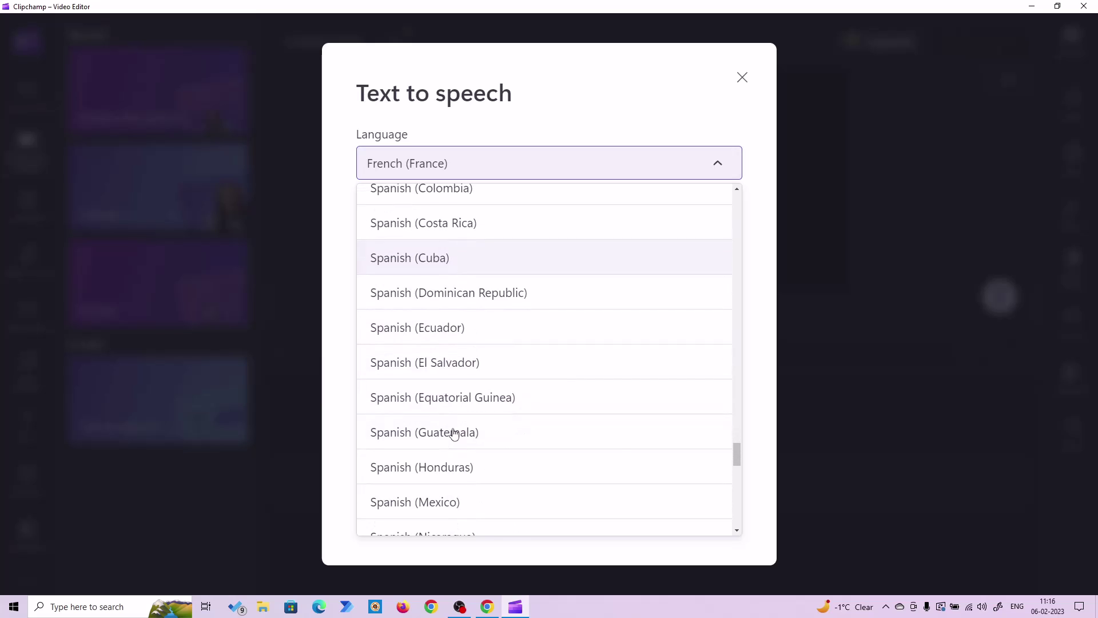
pyautogui.scroll(-2, 449, 417)
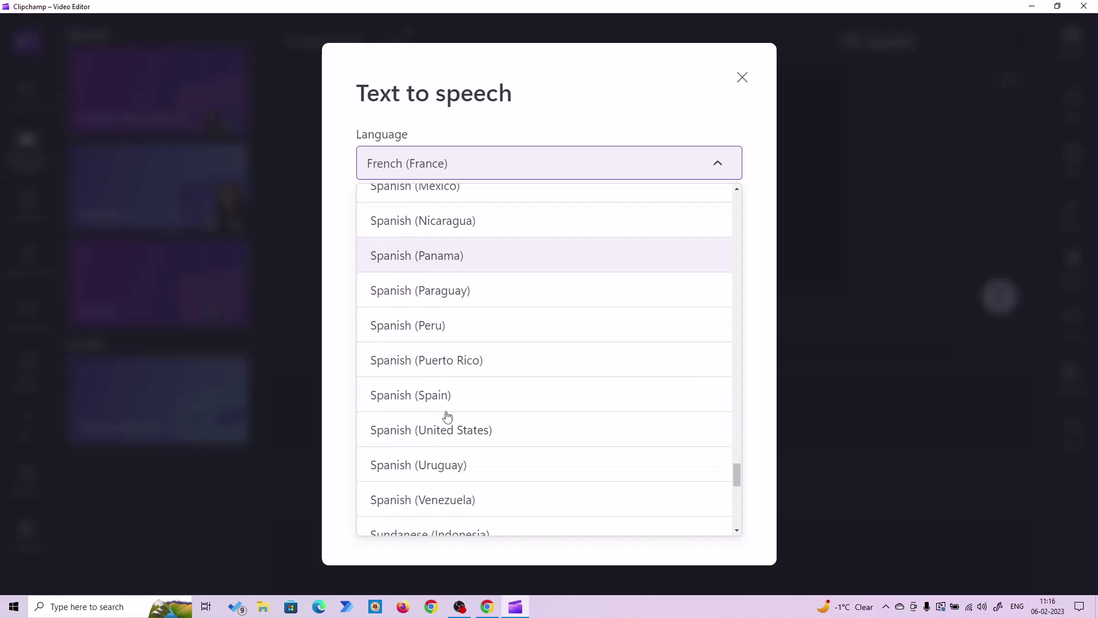
# Set Spanish (Spain), nudge speech speed just past Regular, and preview the Spanish voiceover.
pyautogui.click(441, 404)
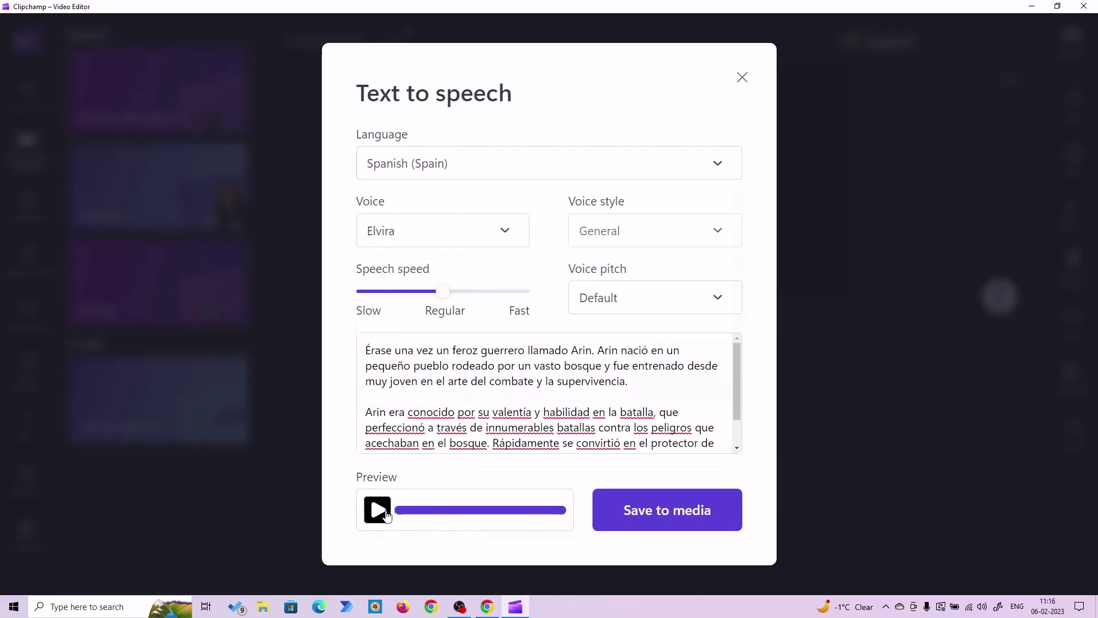
pyautogui.moveTo(443, 291); pyautogui.dragTo(450, 290)
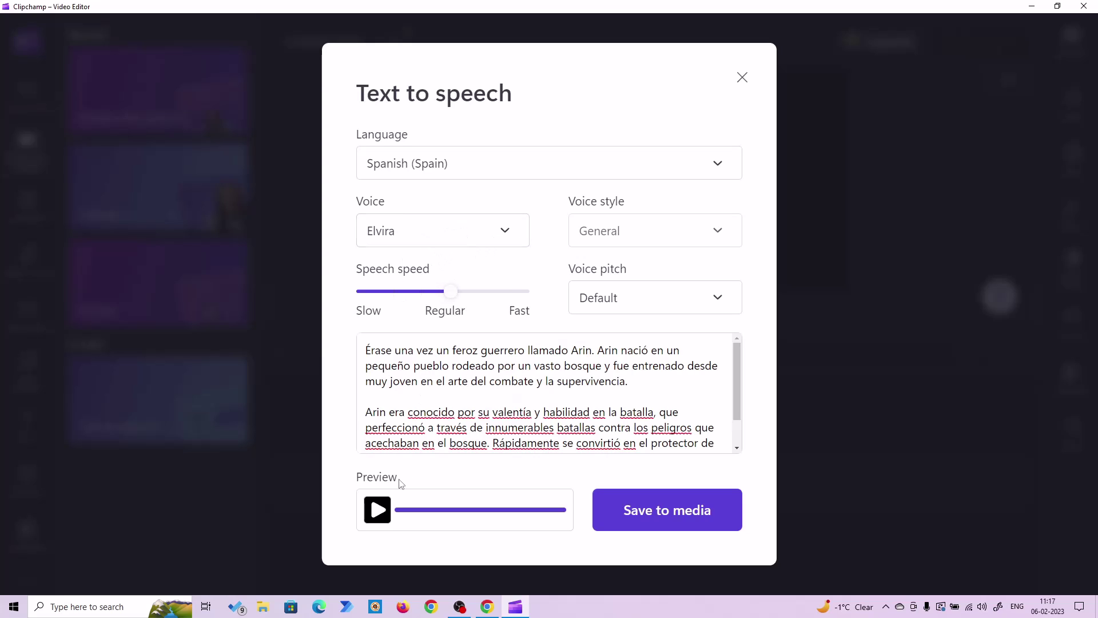
pyautogui.click(377, 511)
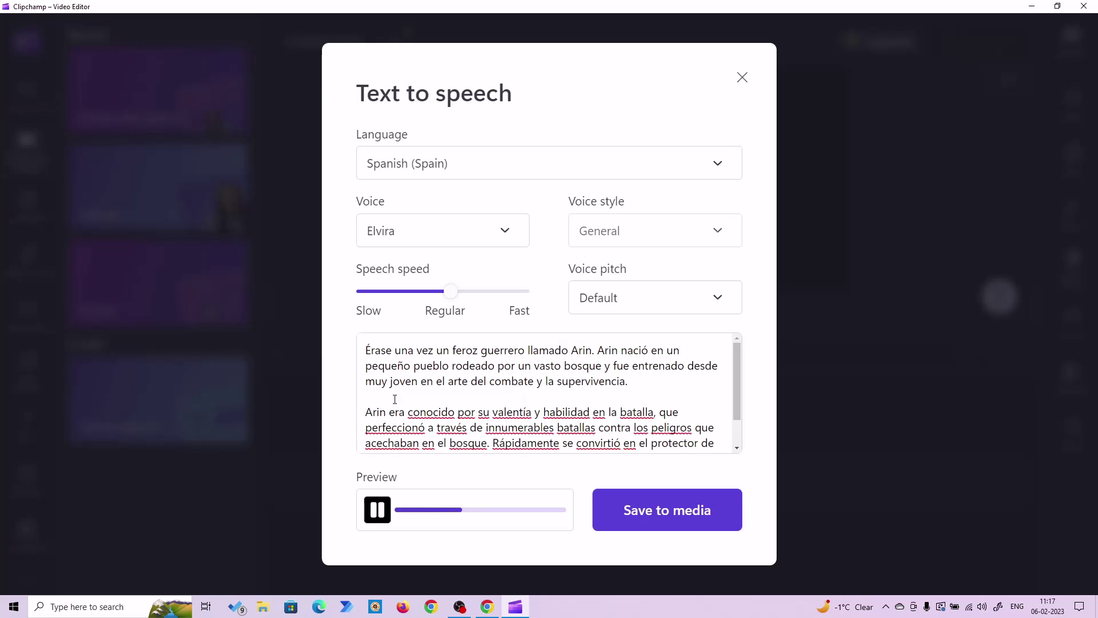
pyautogui.scroll(-2, 369, 395)
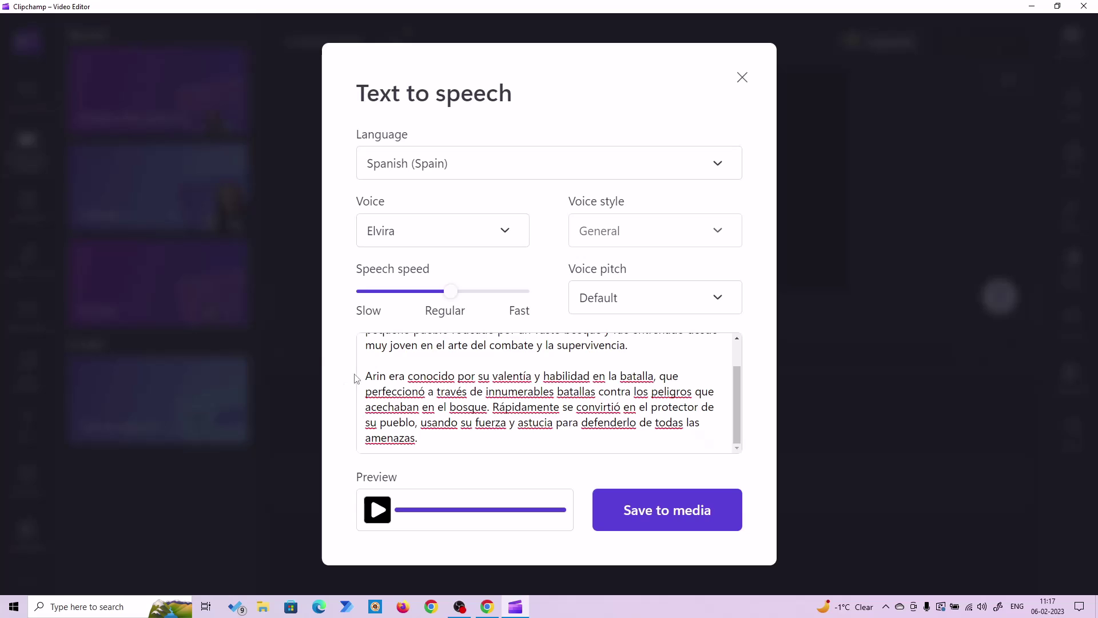
# Copy the Hindi translation of the warrior story from Google Translate back over to Clipchamp.
pyautogui.click(488, 607)
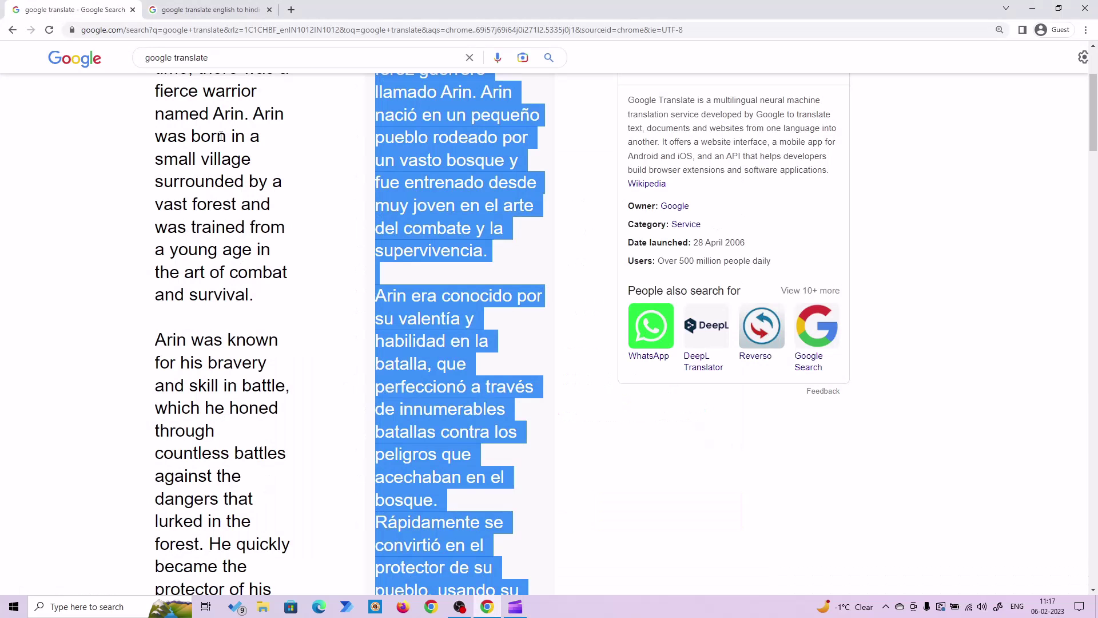
pyautogui.click(133, 10)
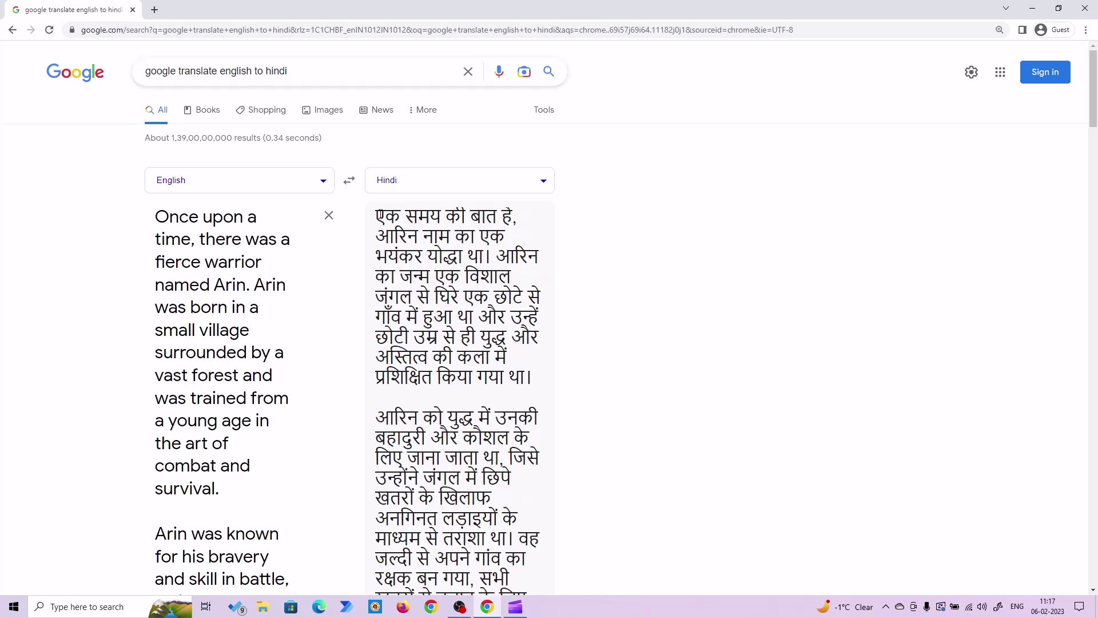
pyautogui.moveTo(378, 214); pyautogui.dragTo(497, 447)
pyautogui.scroll(-1, 487, 426)
pyautogui.scroll(-3, 491, 435)
pyautogui.rightClick(441, 240)
pyautogui.click(457, 250)
pyautogui.click(514, 607)
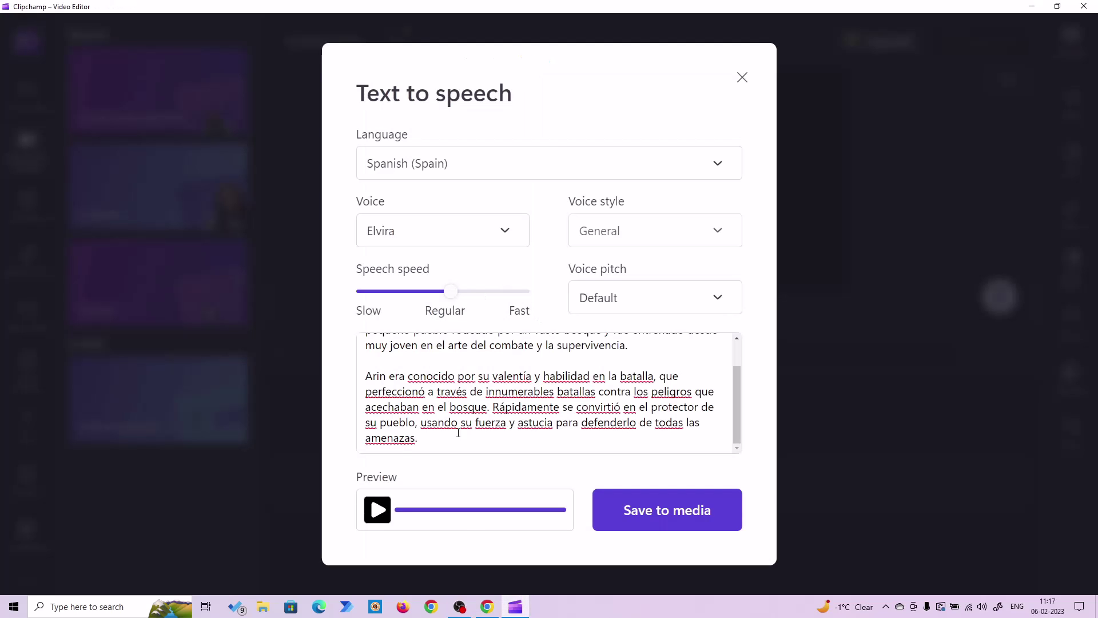
# Replace the Spanish script with the pasted Hindi story.
pyautogui.moveTo(426, 442); pyautogui.dragTo(341, 302)
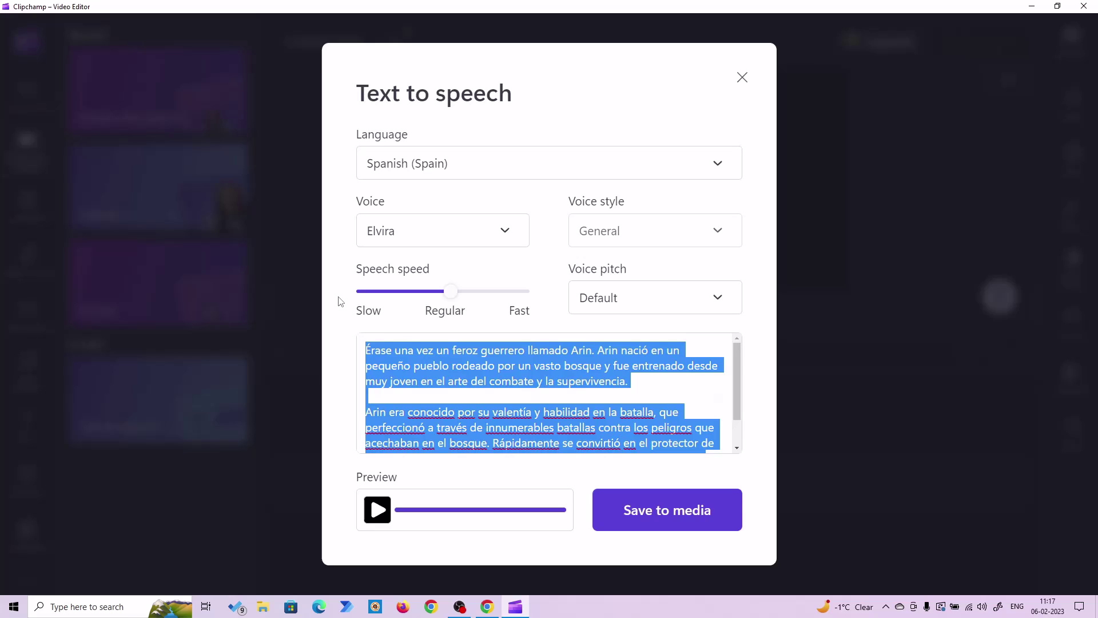
pyautogui.hotkey('ctrl', 'v')
pyautogui.scroll(2, 426, 394)
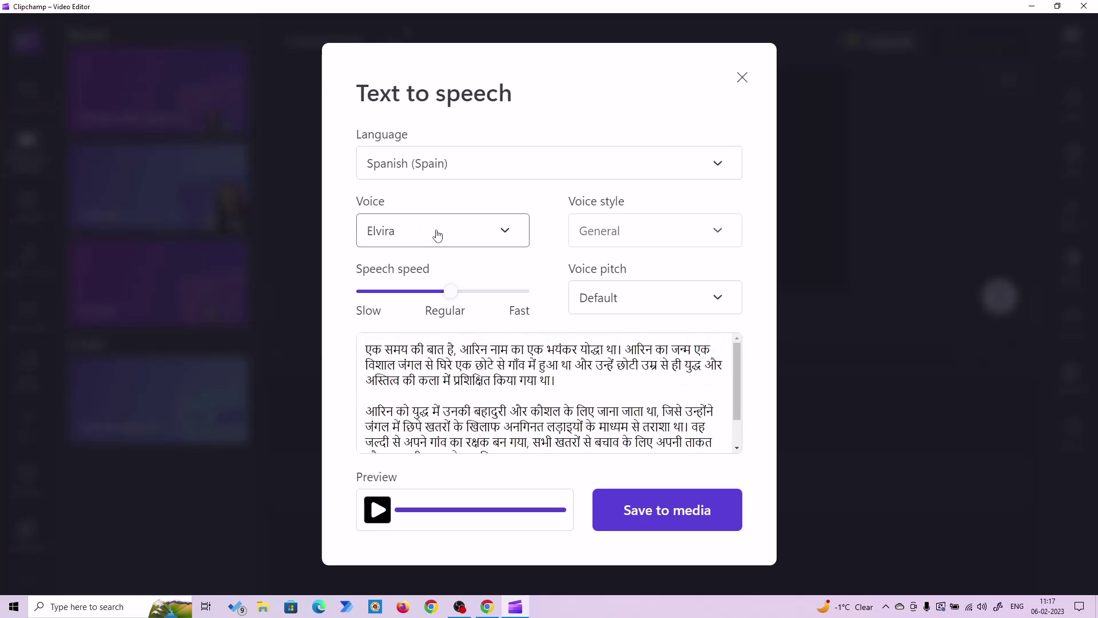
# Set the speech language to Hindi (India) and the voice to Swara.
pyautogui.click(446, 162)
pyautogui.scroll(10, 495, 315)
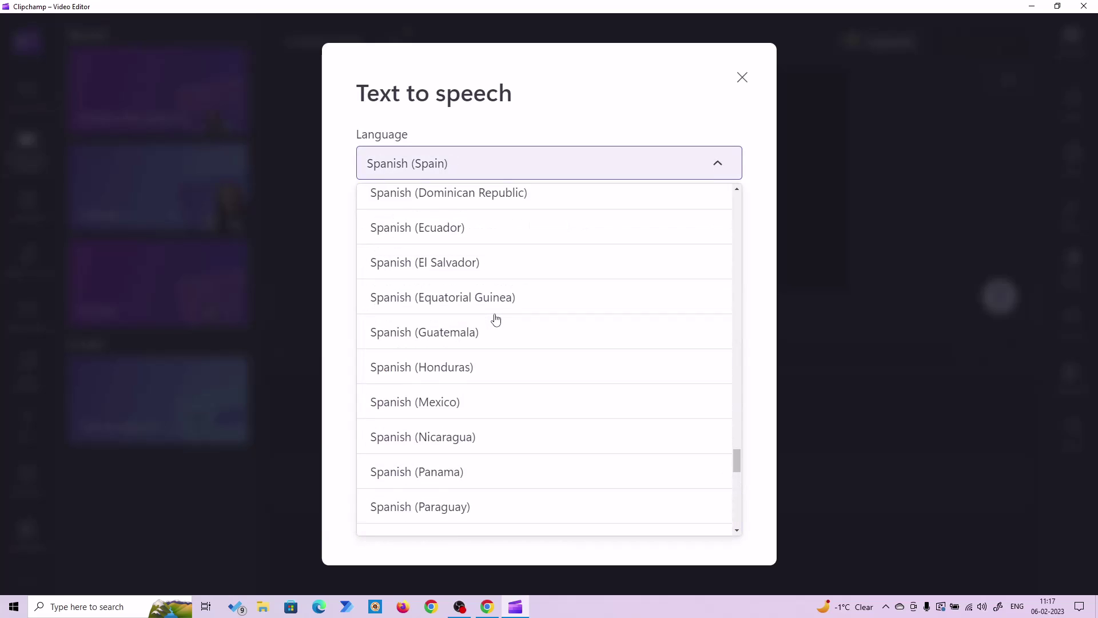
pyautogui.scroll(20, 495, 319)
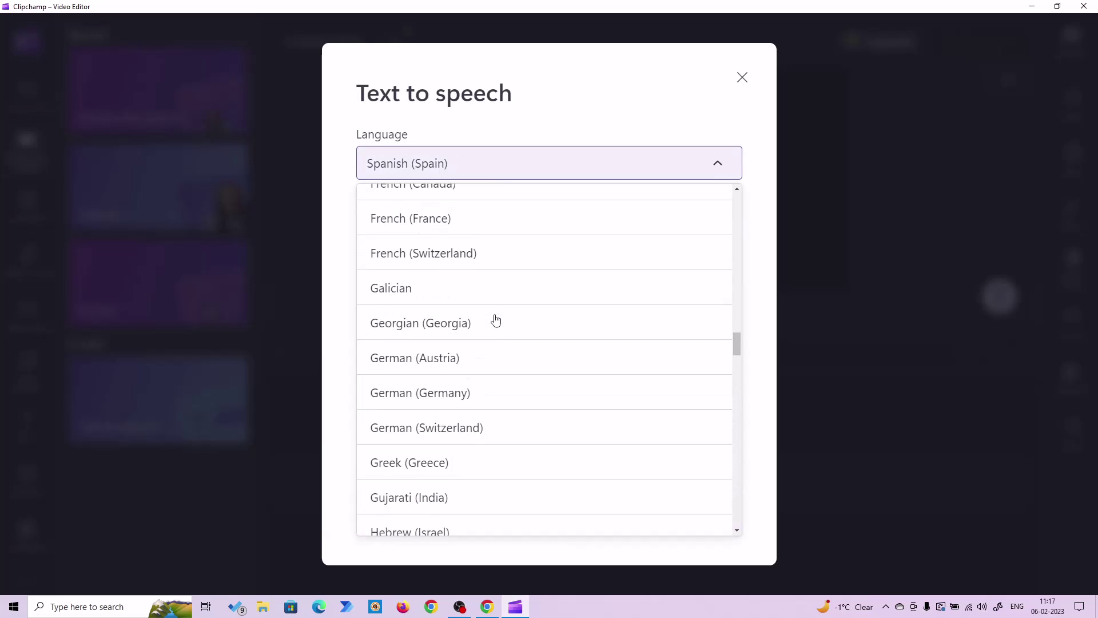
pyautogui.scroll(-3, 495, 319)
pyautogui.click(491, 303)
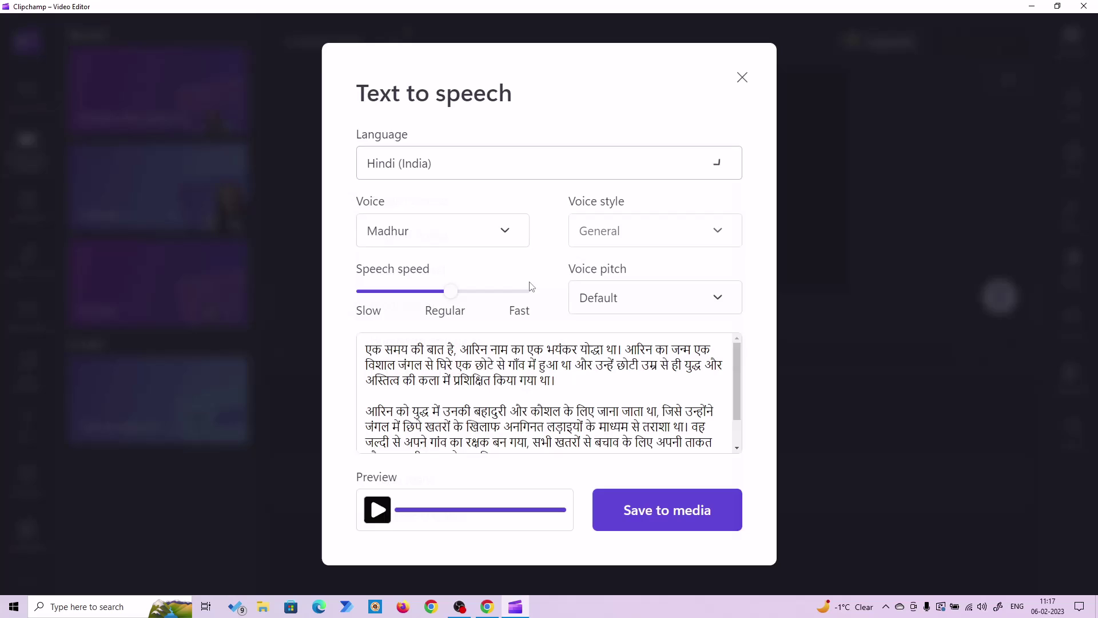
pyautogui.click(464, 231)
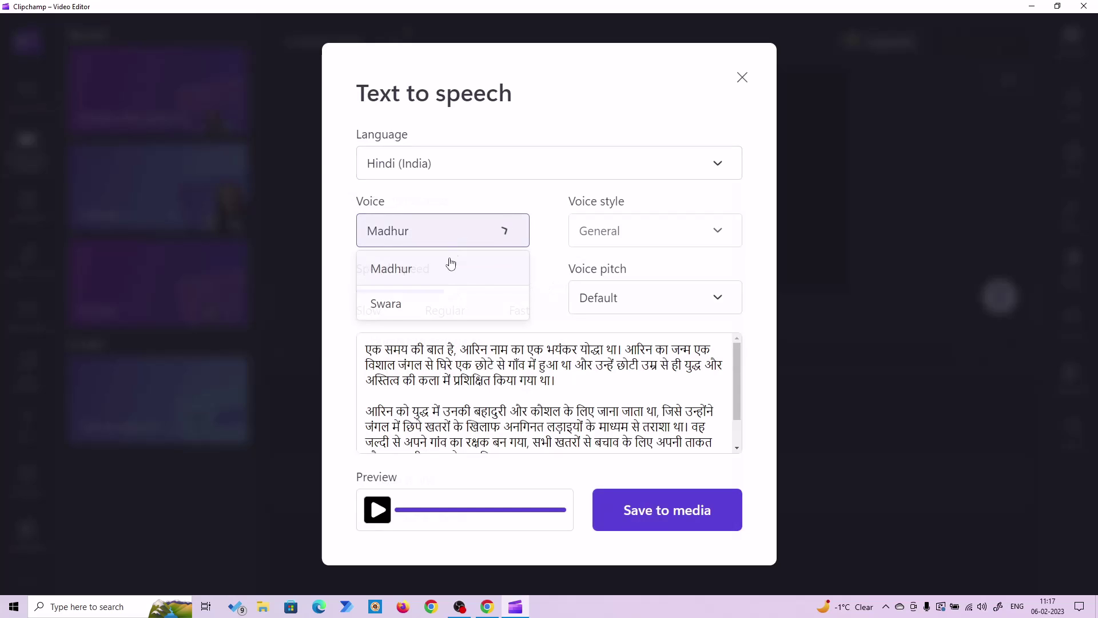
pyautogui.click(389, 303)
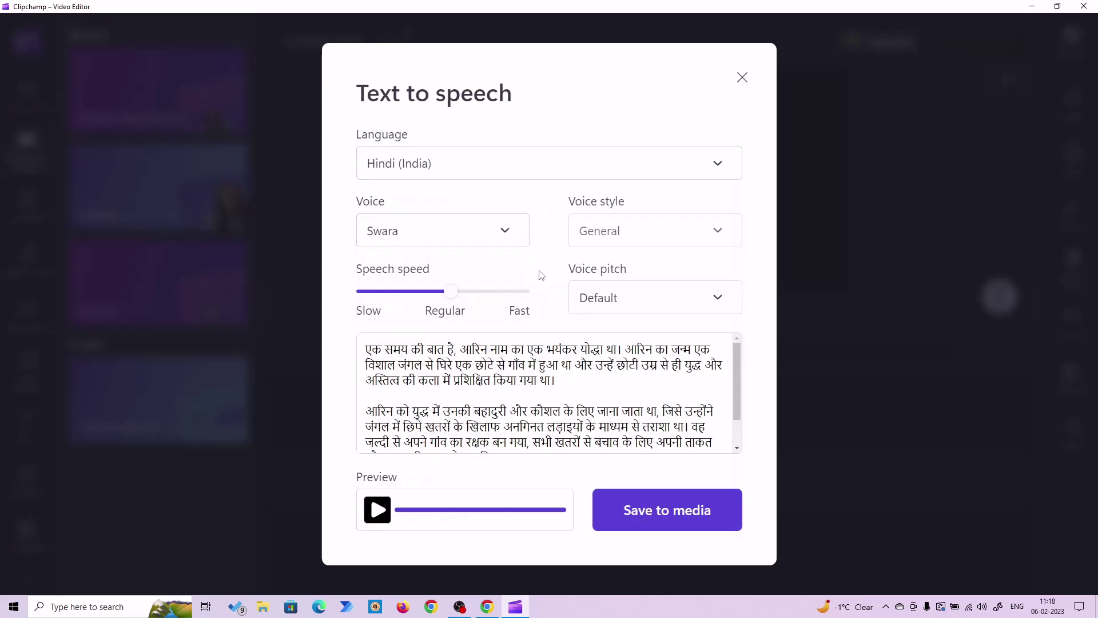
# Play the Hindi Swara voiceover preview through to the end of the story.
pyautogui.click(377, 509)
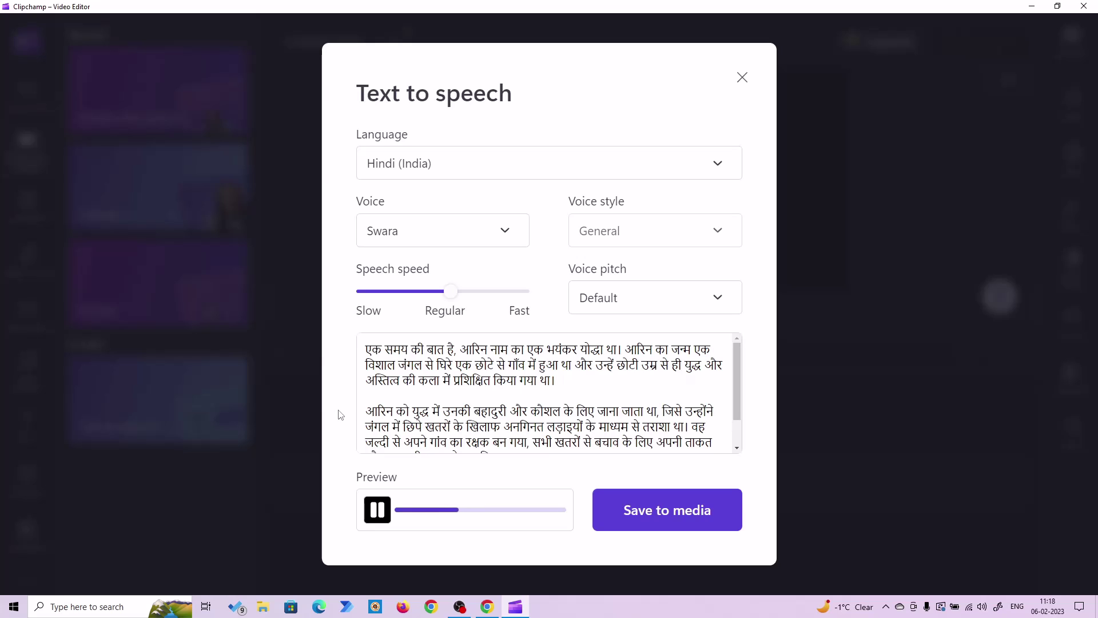
pyautogui.scroll(-1, 478, 366)
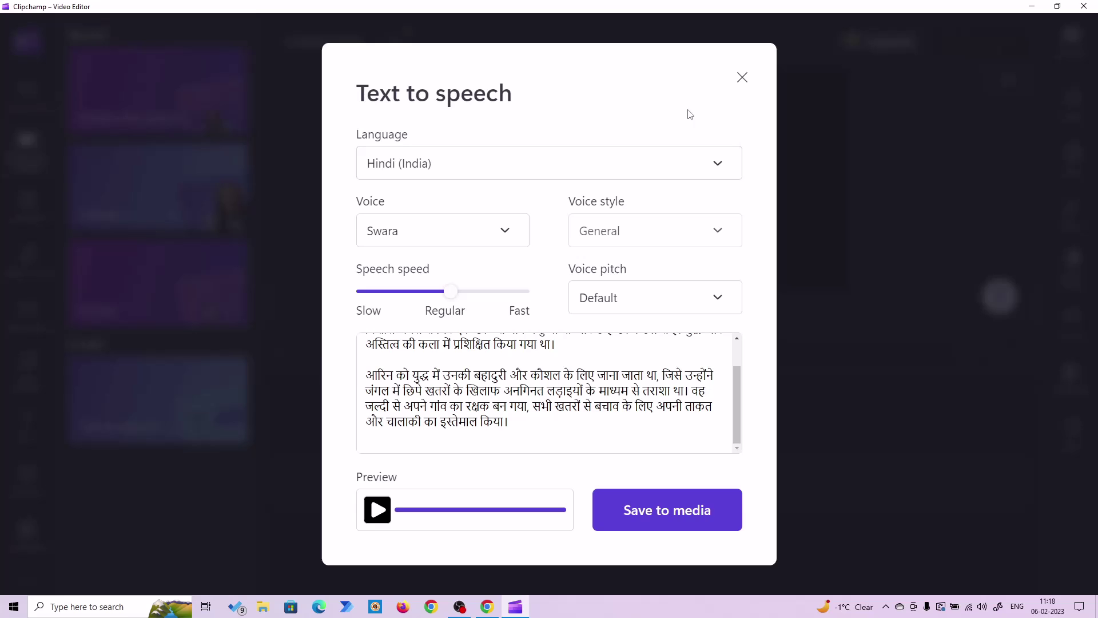
# Exit the Text to speech dialog without saving, then zoom the interface out.
pyautogui.click(742, 77)
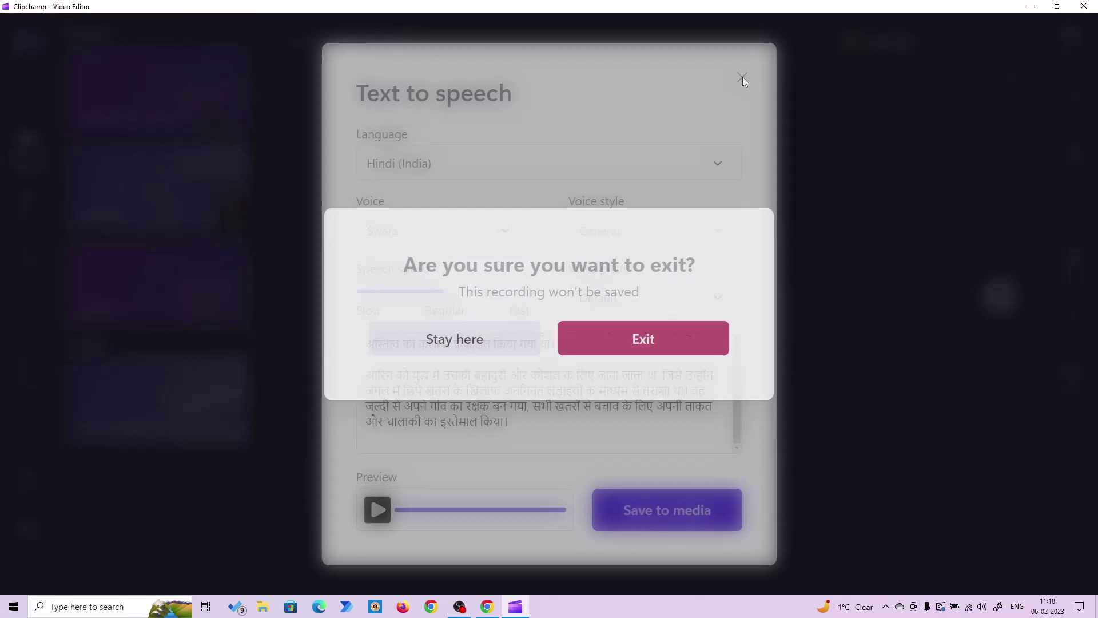
pyautogui.click(563, 342)
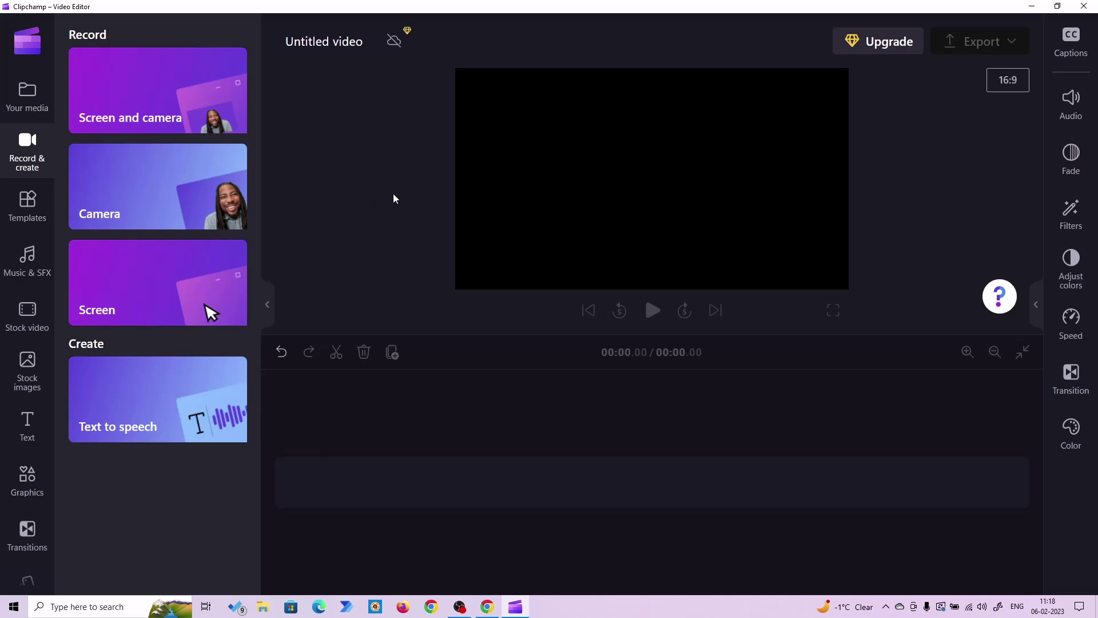
pyautogui.hotkey('ctrl', '-')
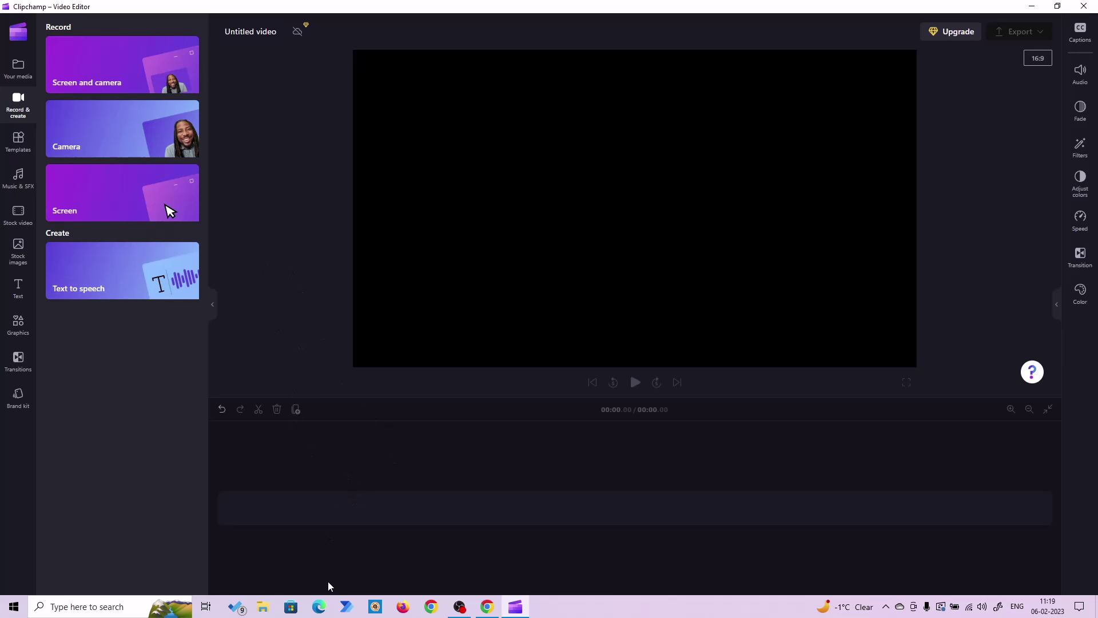
# Search the Microsoft Store for 'clipchamp' to find the Clipchamp - Video Editor listing.
pyautogui.click(292, 607)
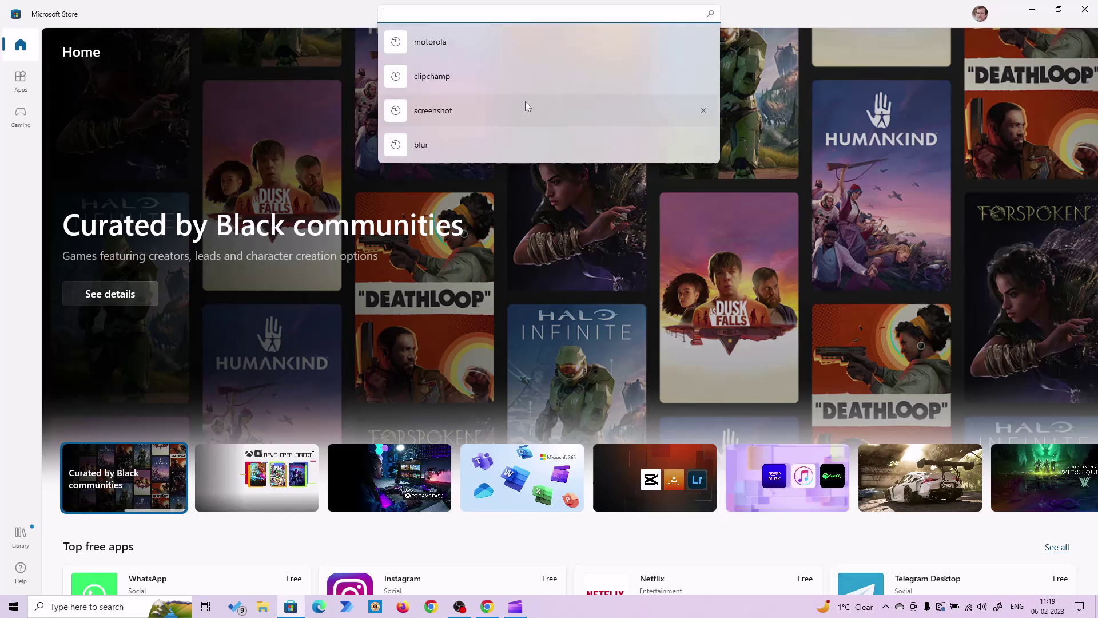
pyautogui.press('Escape')
pyautogui.write('clipchamp')
pyautogui.press('Return')
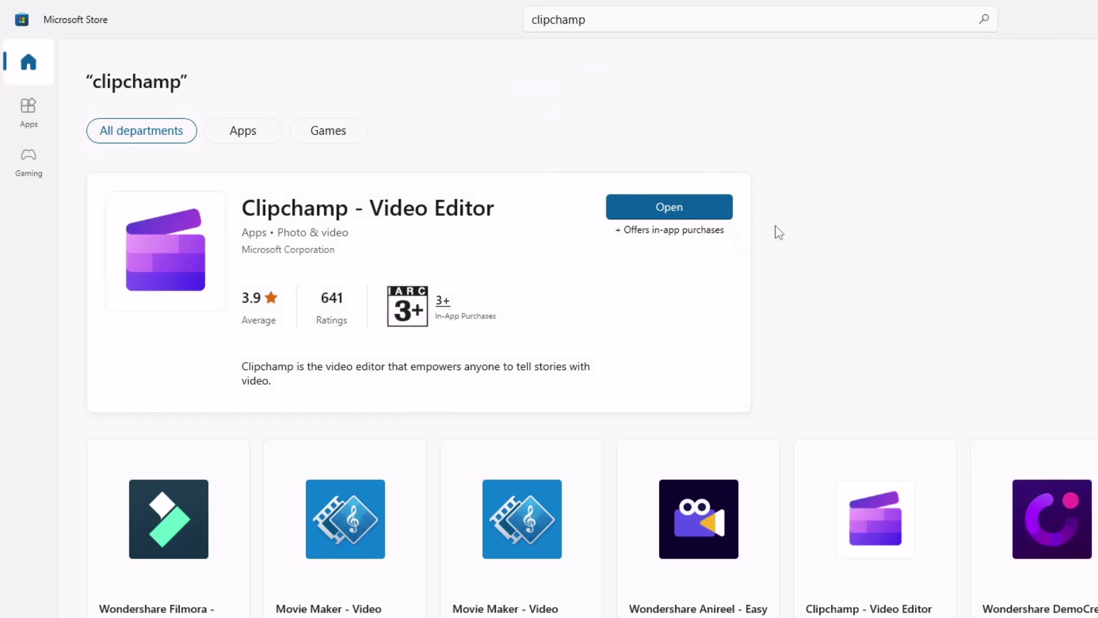
# Launch Clipchamp from the Store and start a new, empty text-to-speech voiceover.
pyautogui.click(632, 217)
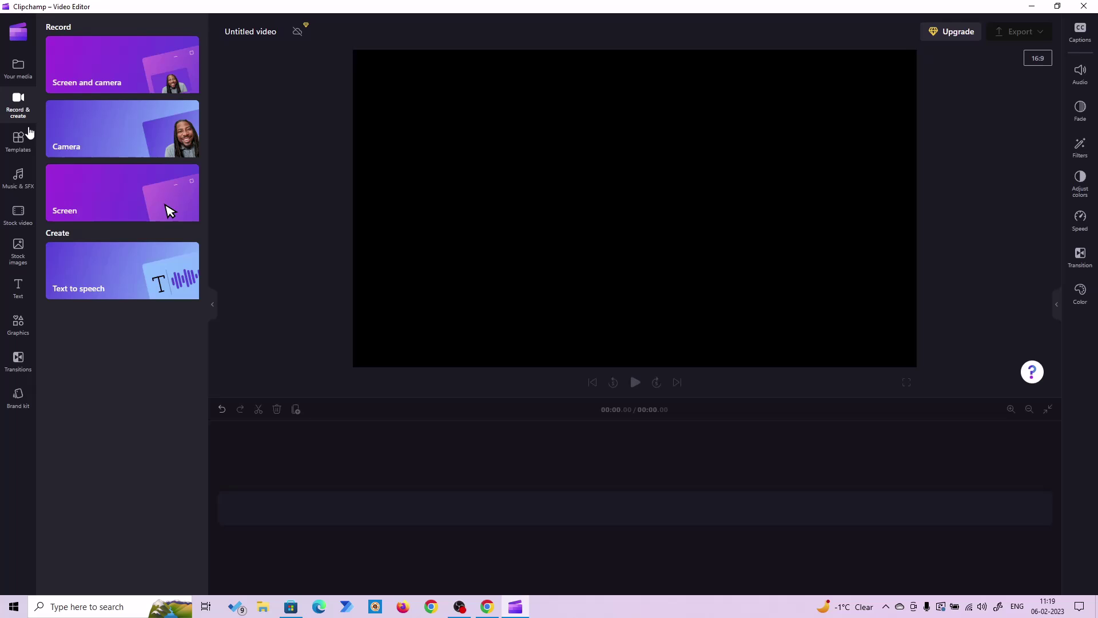
pyautogui.click(135, 278)
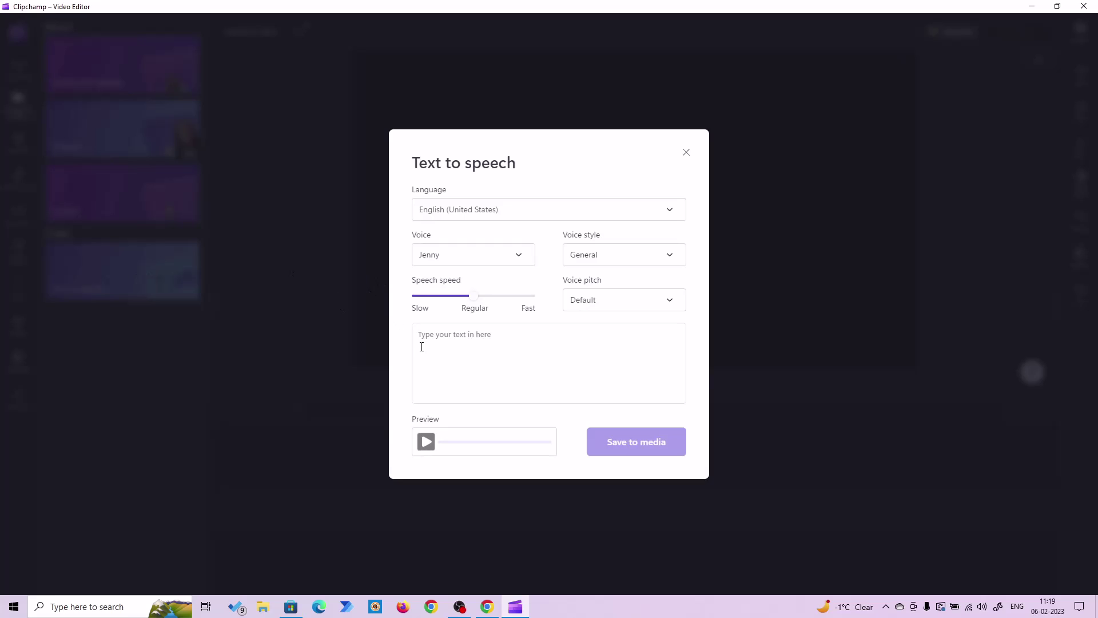